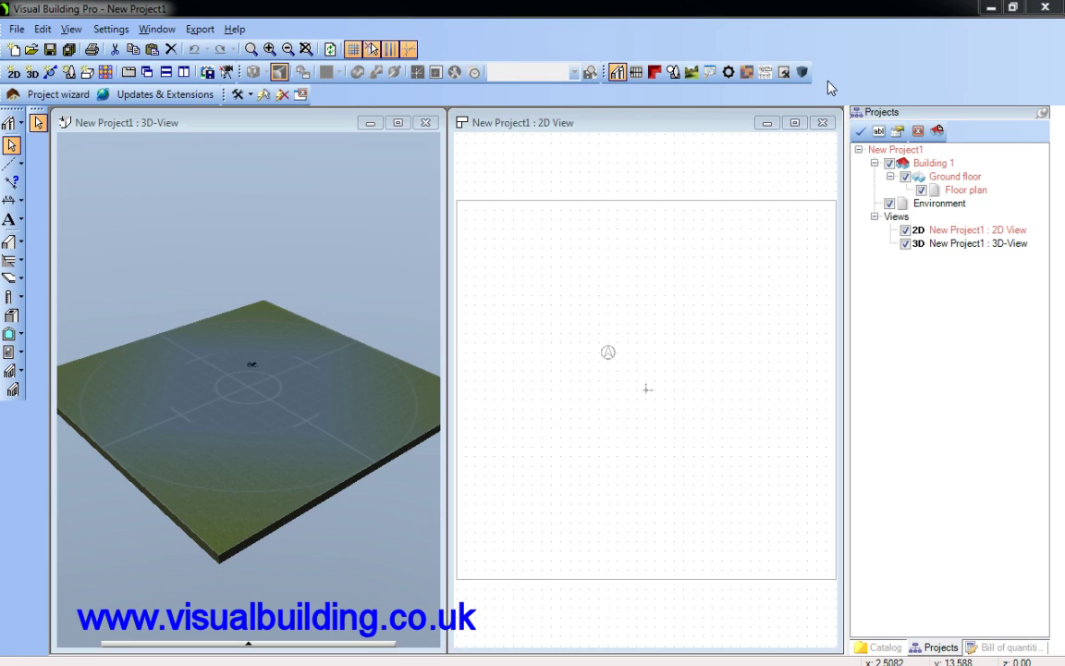
- Switch to the 3D construction tools and re-dock the PlugIn toolbar
left_click(802, 72)
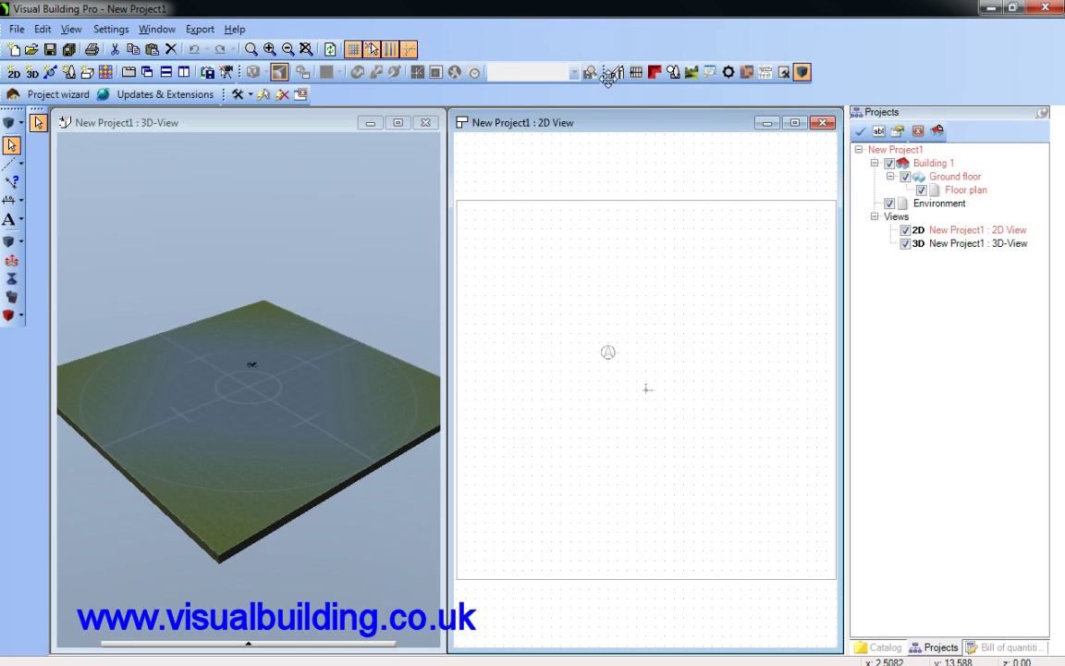
left_click_drag(606, 72, 512, 162)
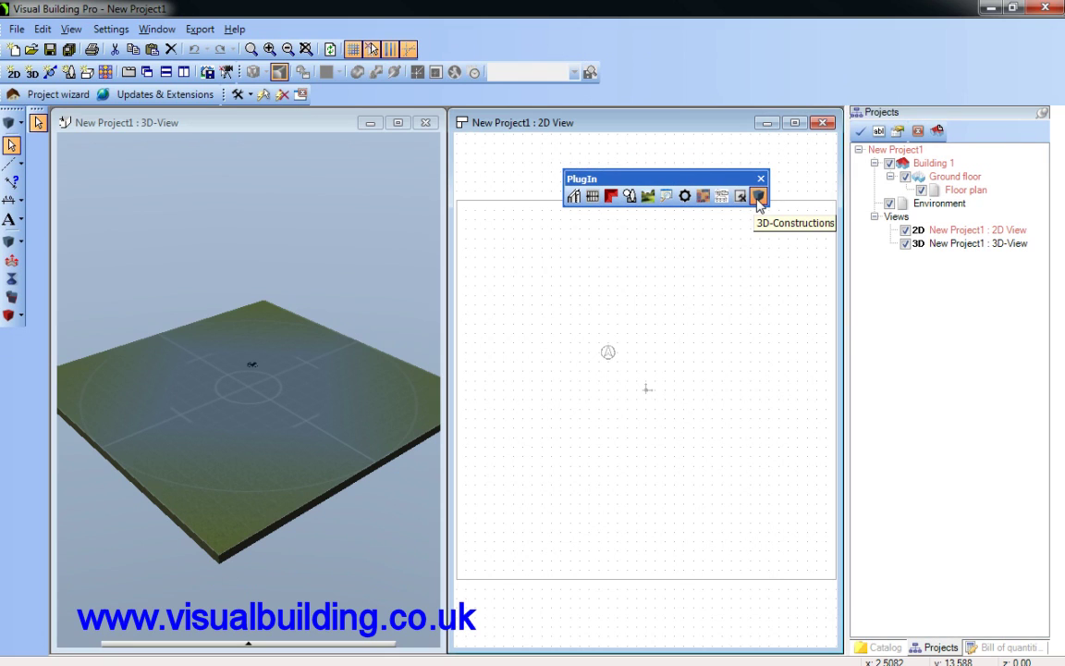
left_click_drag(730, 183, 740, 74)
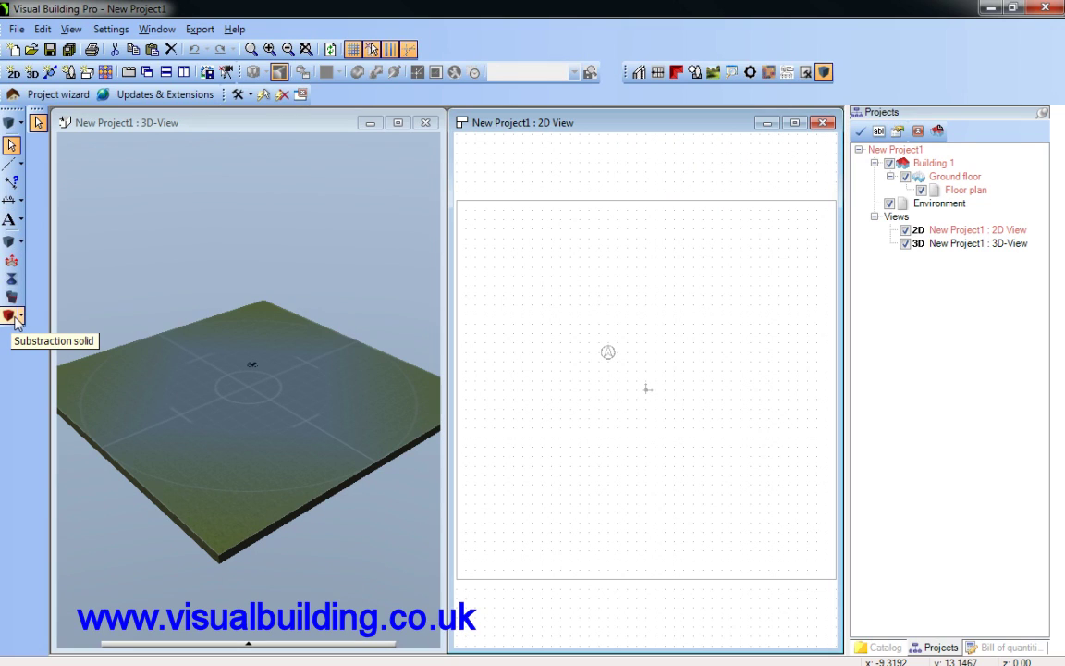
- From the Primitives flyout, select the default solid-insertion mode
left_click(21, 243)
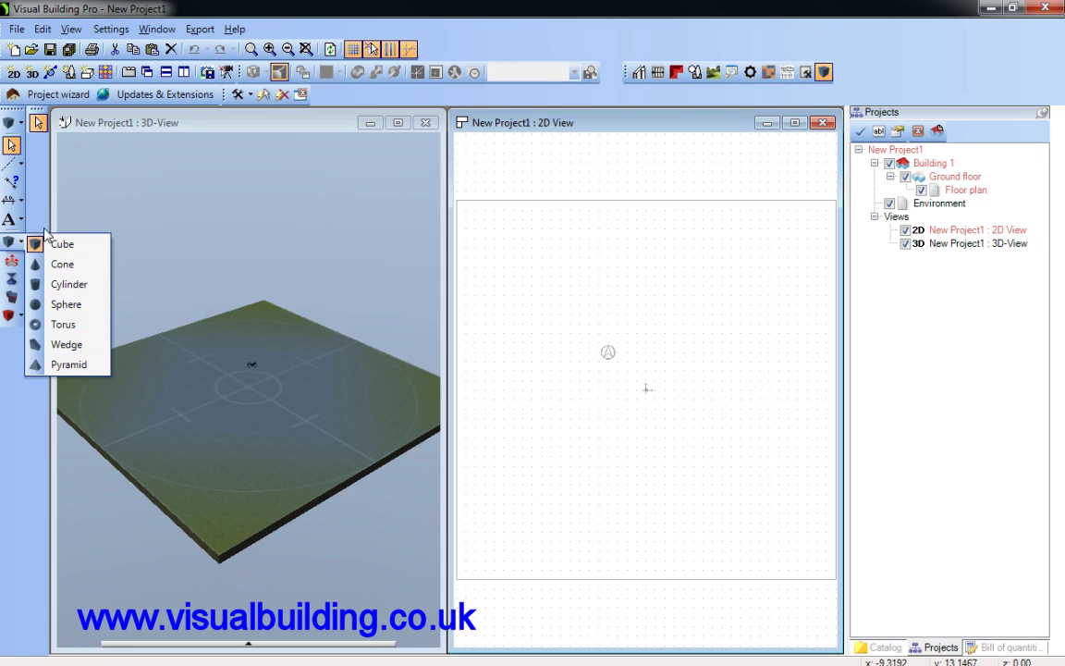
left_click(12, 262)
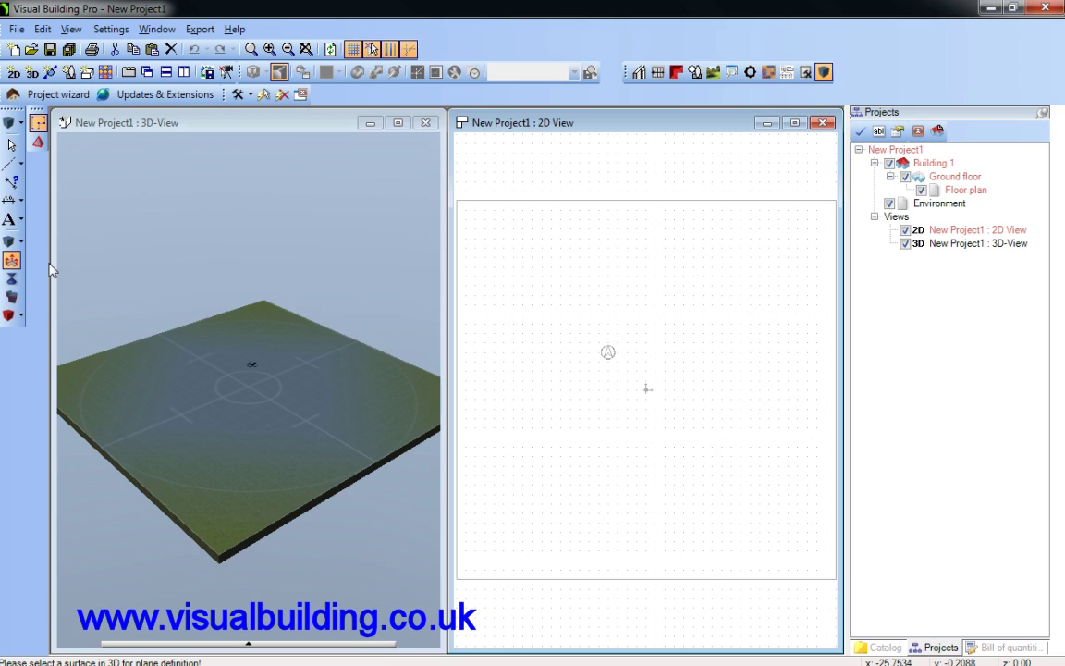
left_click(12, 243)
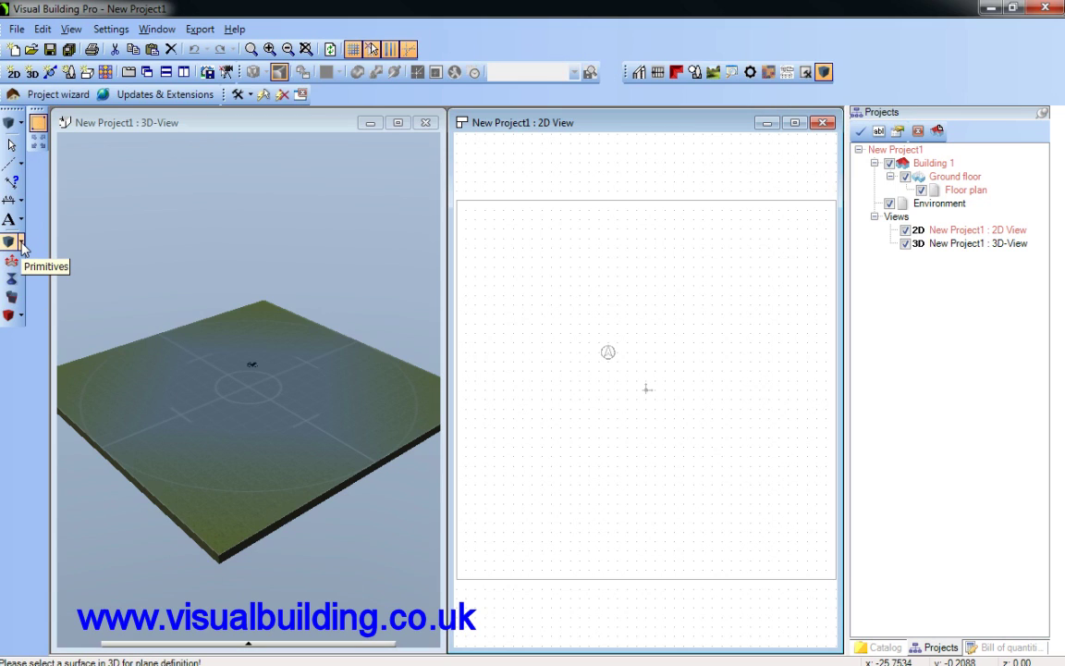
- Insert a cube on the ground slab by picking two opposite base corners
left_click(20, 242)
left_click(58, 241)
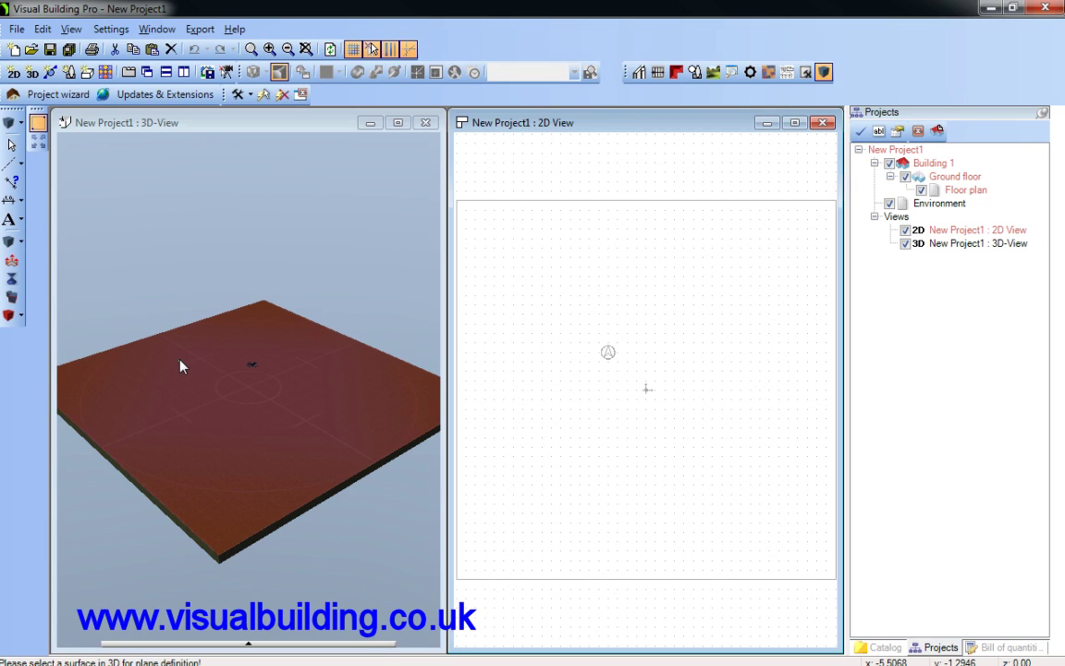
left_click(226, 363)
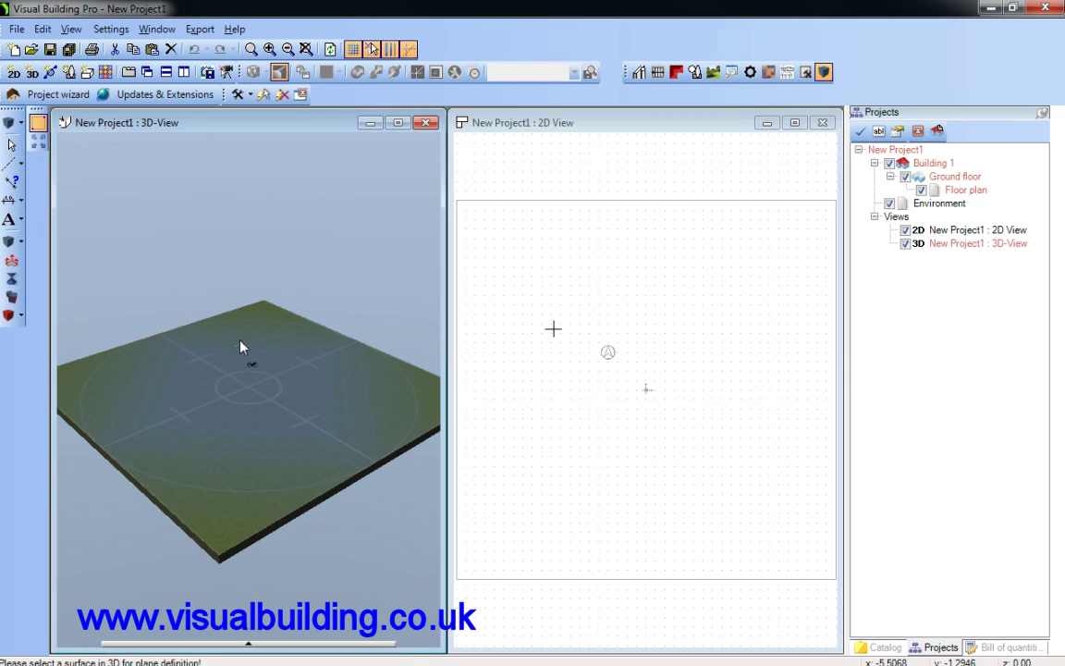
left_click(237, 347)
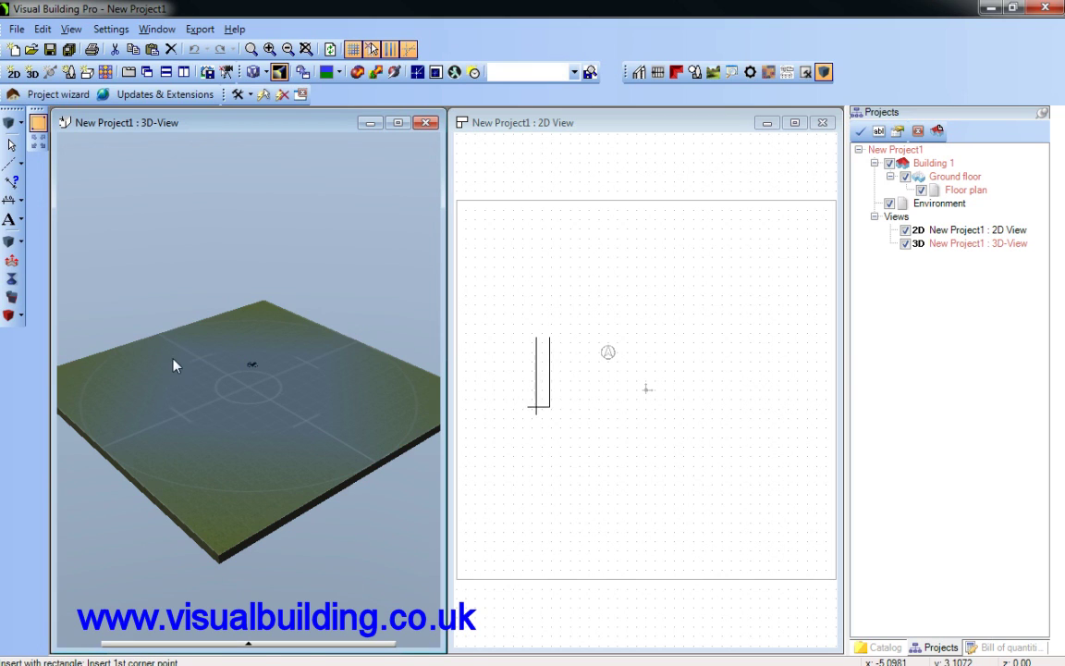
left_click(271, 459)
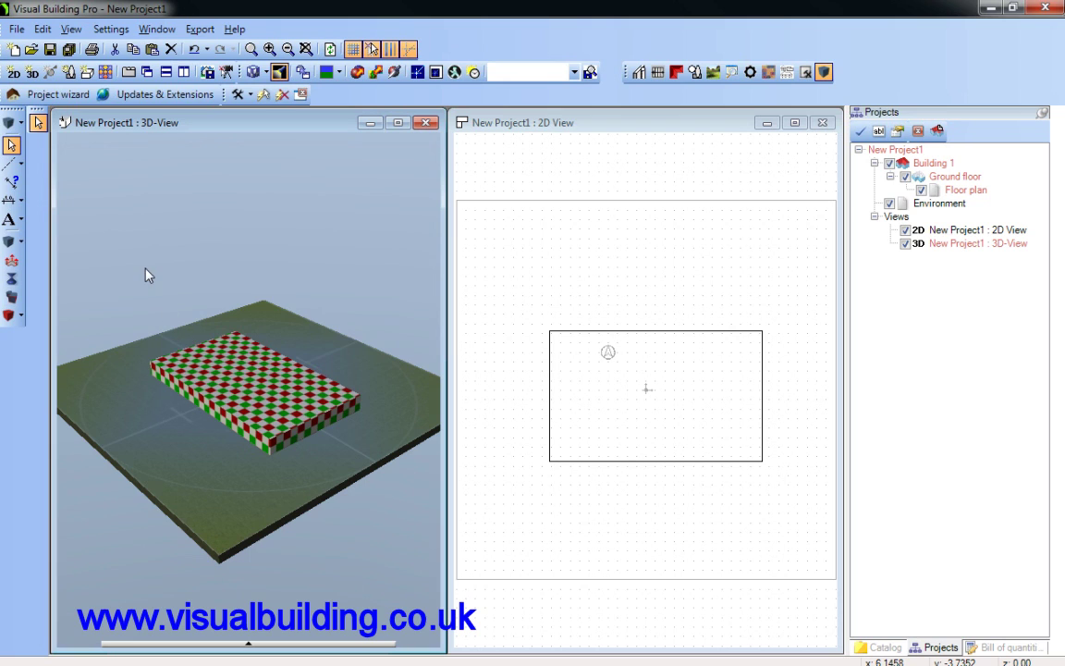
middle_click_drag(146, 274, 40, 231)
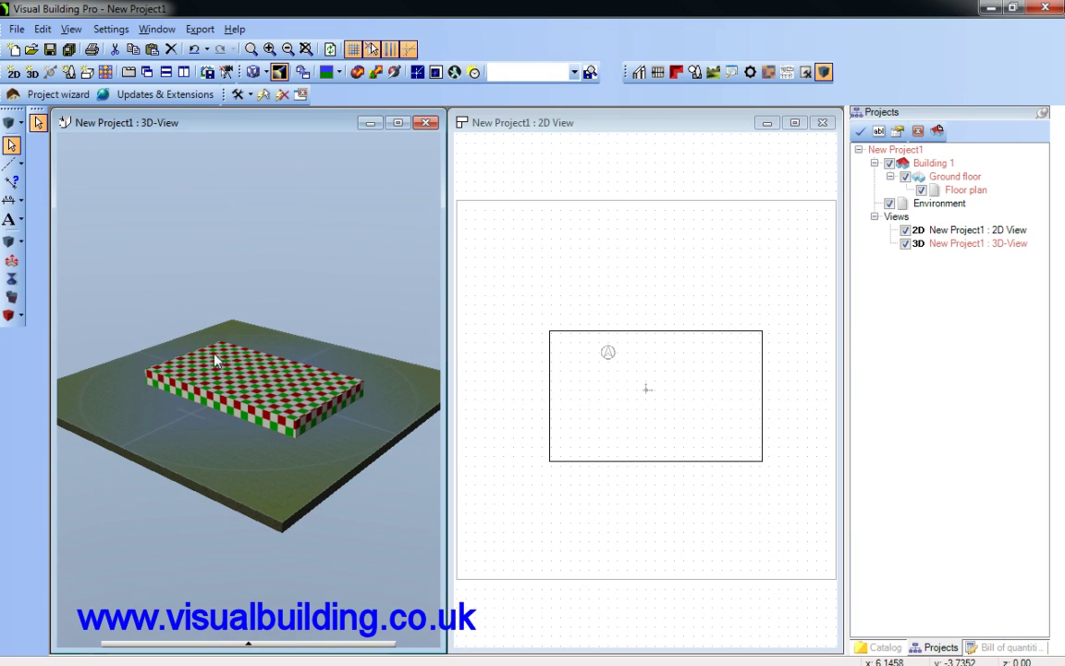
- Resize the box to Width 3, Depth 4 and Height 5 in its Cube properties
left_click(232, 377)
double_click(231, 377)
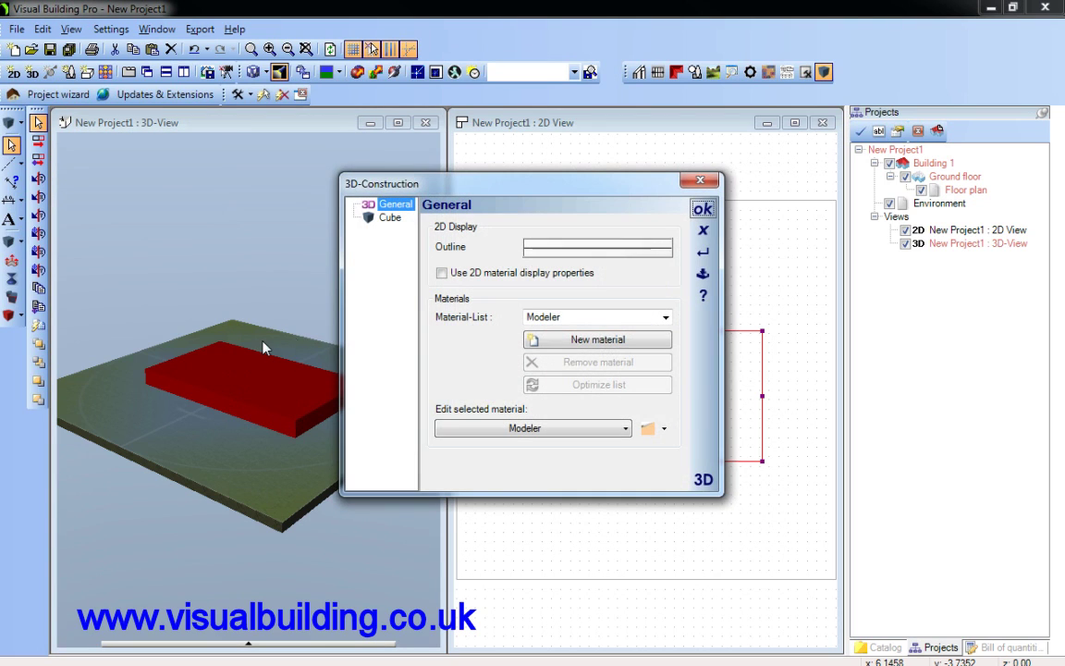
left_click(392, 219)
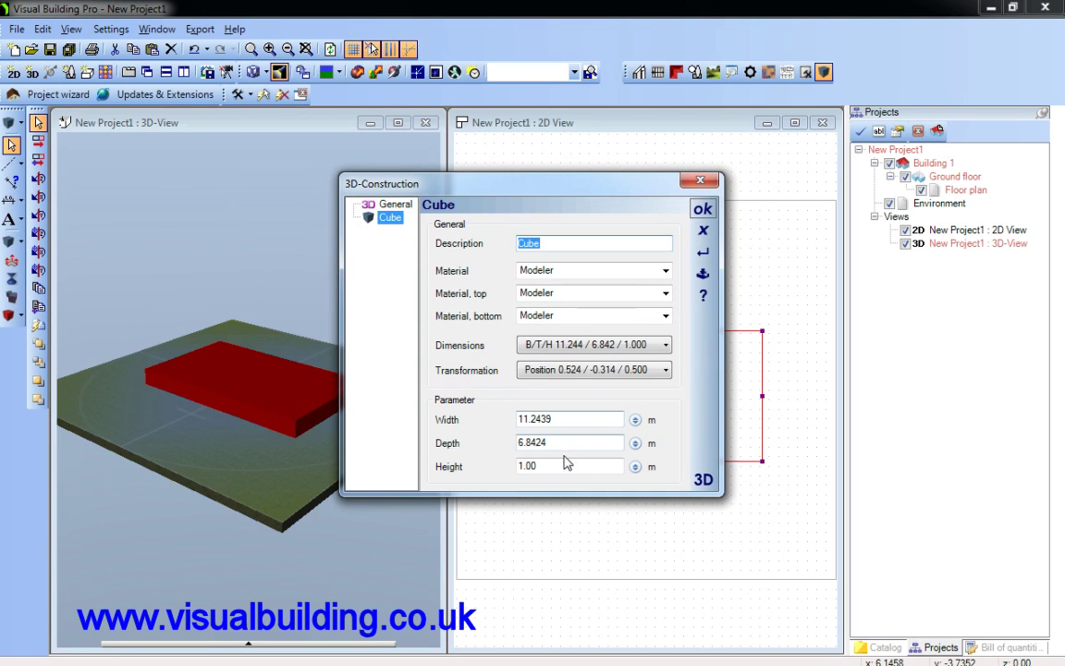
left_click_drag(564, 421, 484, 424)
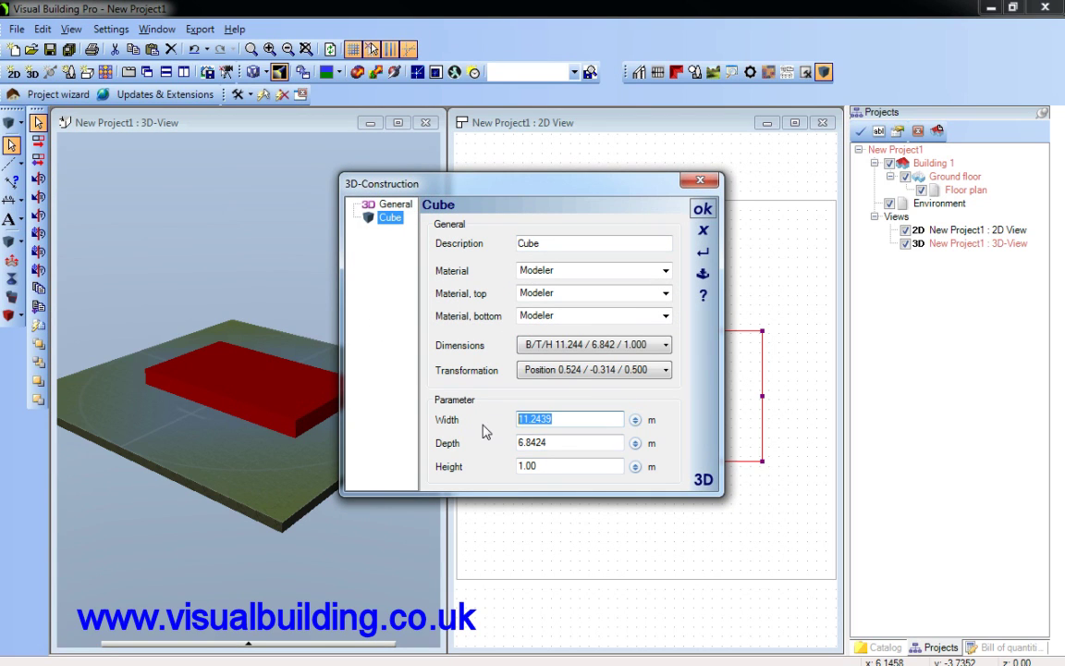
type("3")
key("Tab")
type("4")
key("Tab")
type("5")
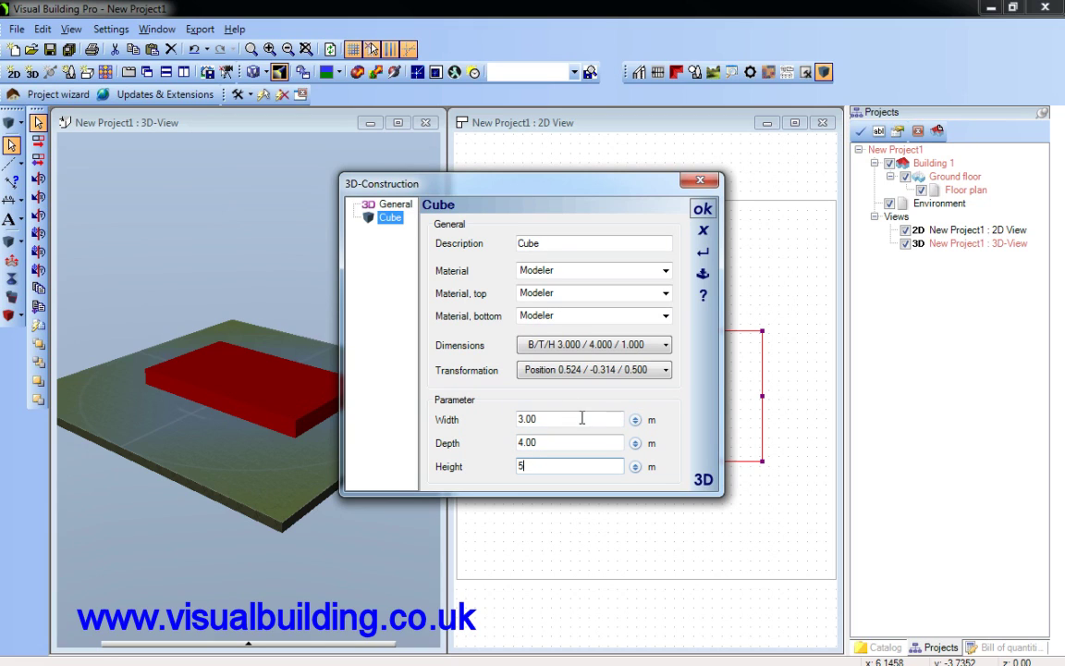
key("Tab")
left_click(703, 209)
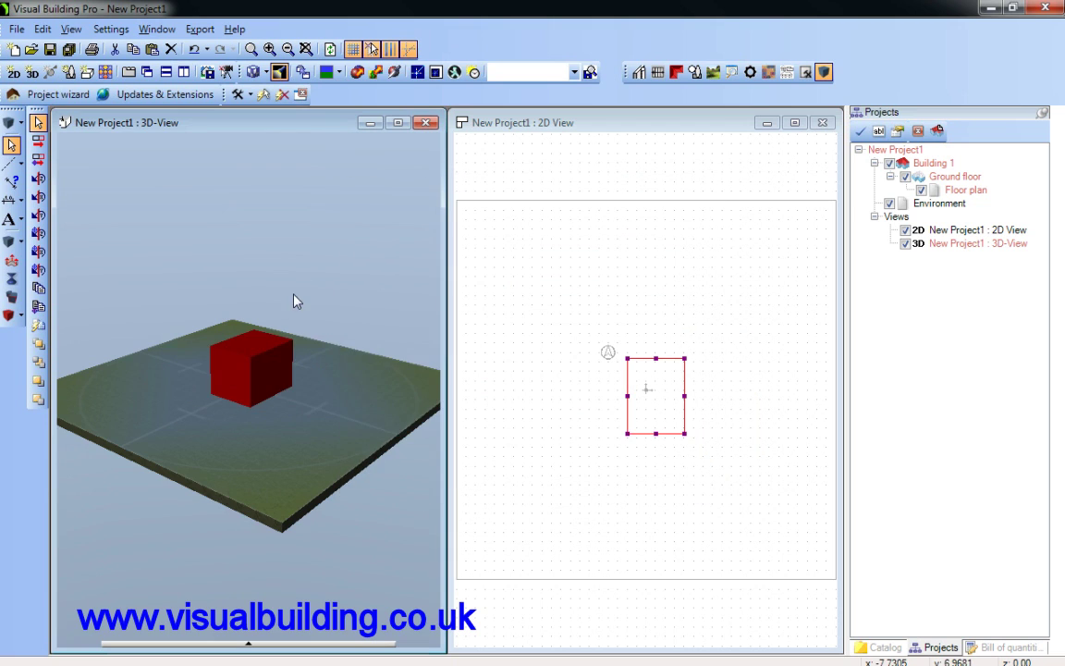
- Set the box's x, y and z start levels to 0 on the Dimensions page
left_click_drag(293, 296, 325, 283)
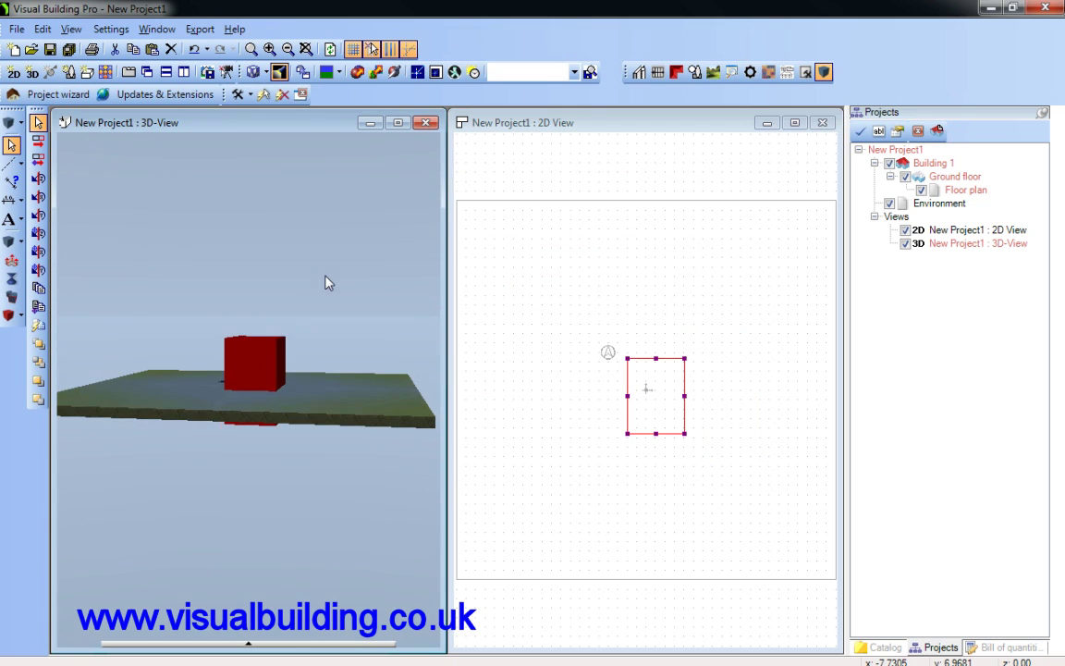
double_click(257, 361)
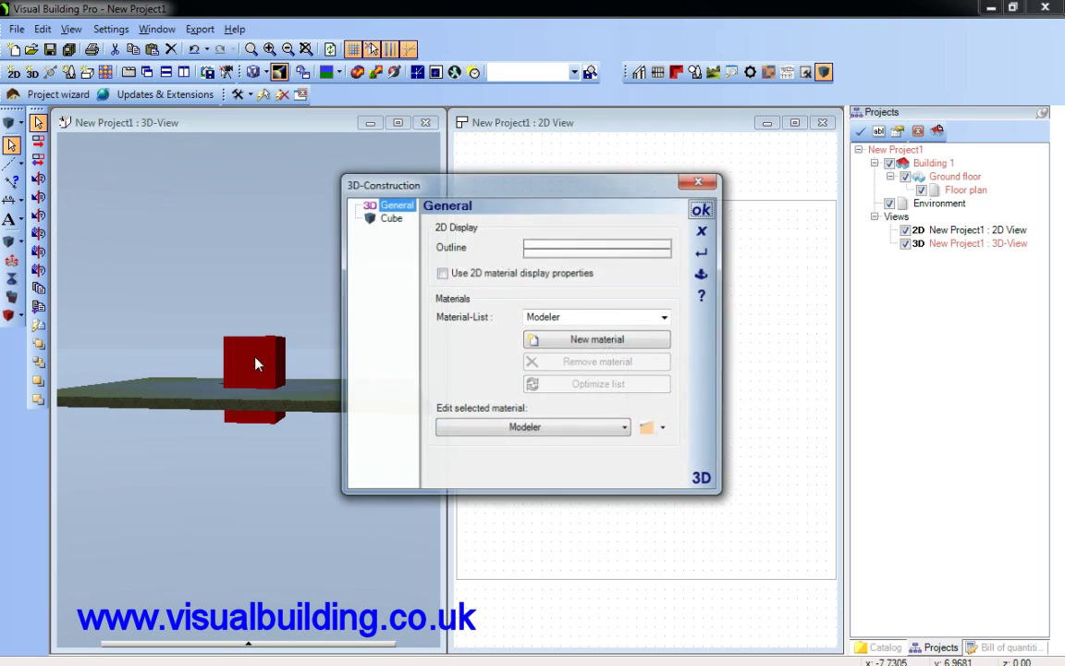
left_click(381, 217)
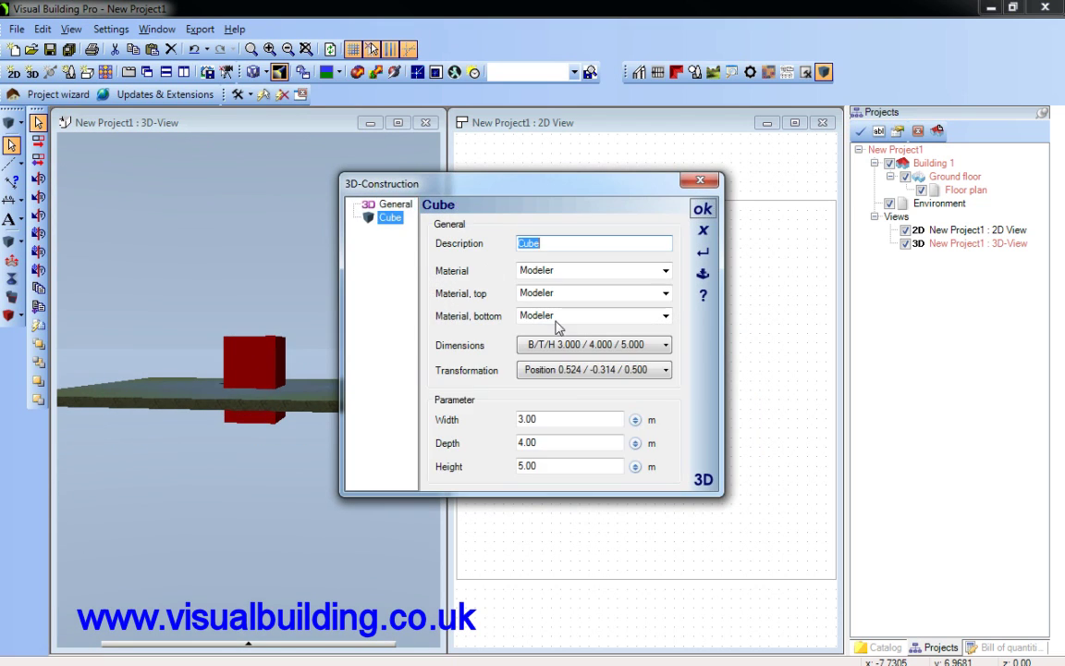
left_click(608, 371)
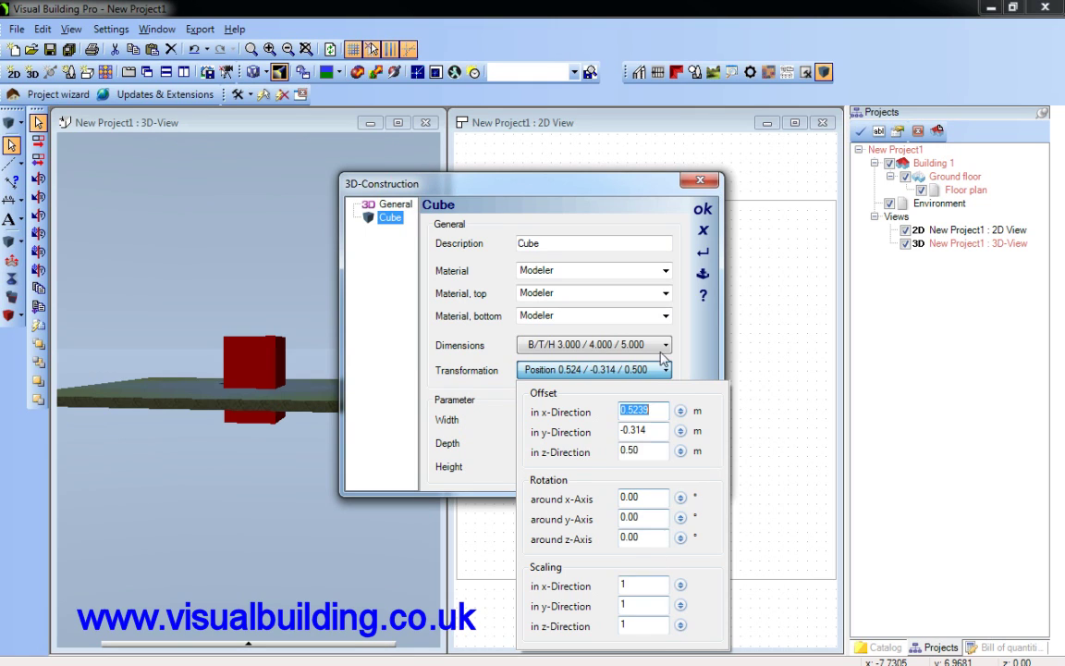
left_click(653, 294)
left_click(449, 301)
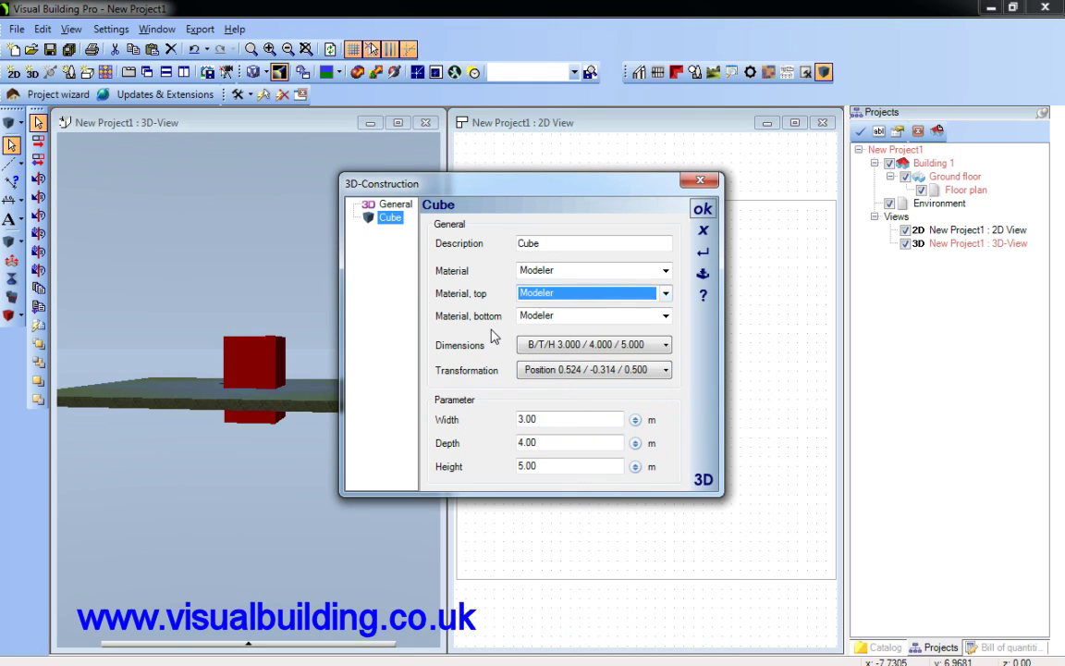
left_click(592, 349)
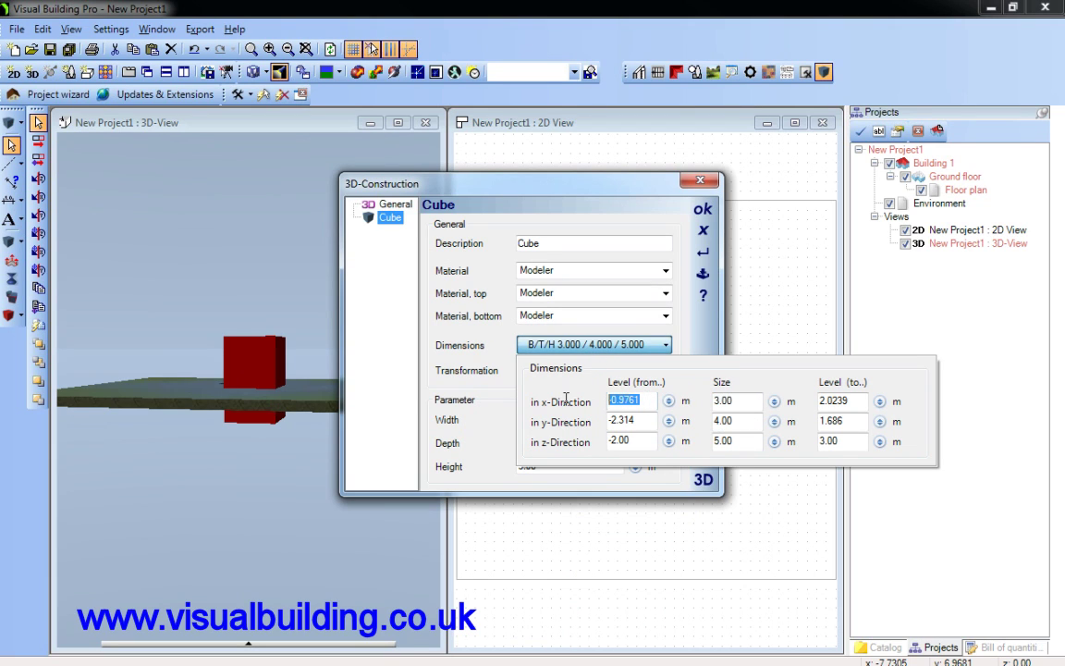
type("0")
key("Tab")
type("0")
key("Tab")
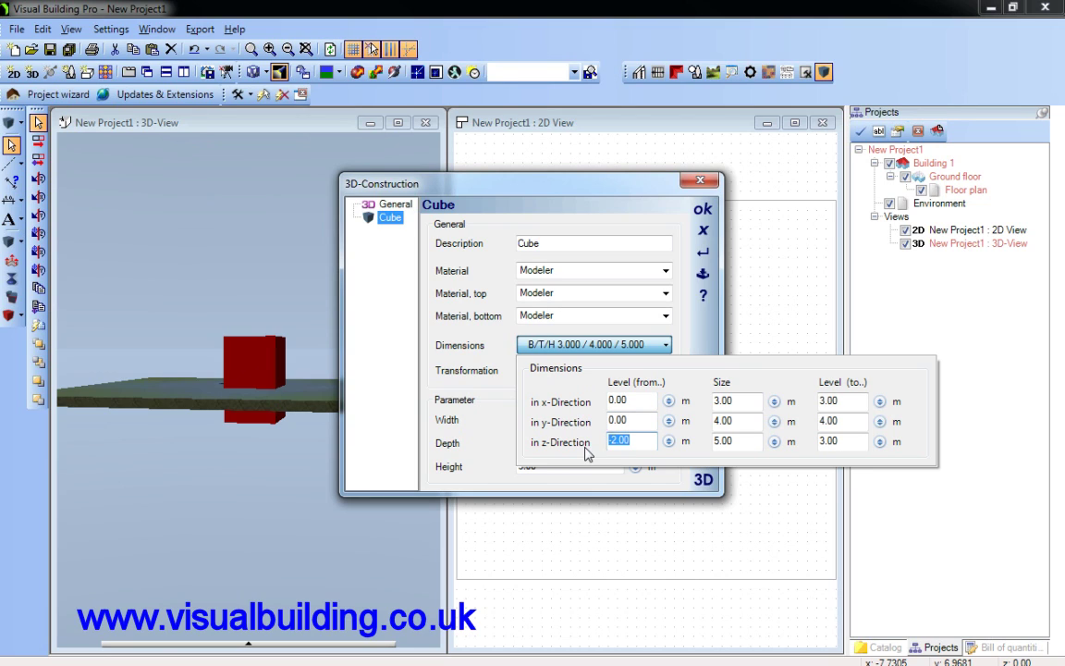
type("0")
- Apply the zero start levels and close the cube's properties
left_click(702, 210)
left_click(703, 210)
left_click_drag(341, 369, 308, 430)
- Deselect the cube and toggle the Environment plane off and on to refresh it
left_click(309, 430)
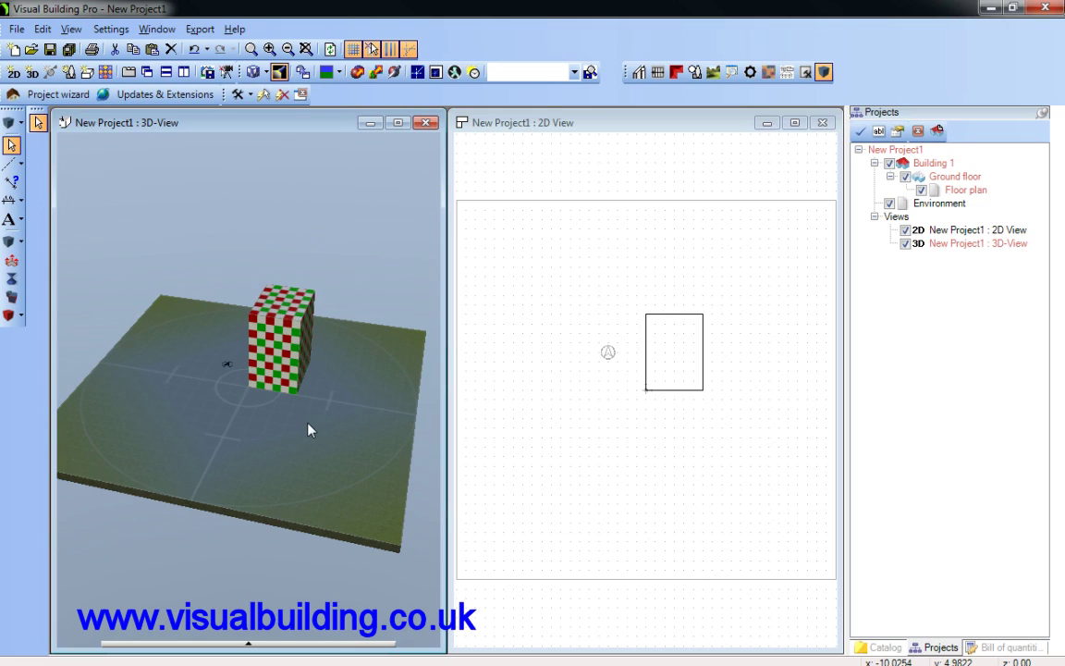
left_click(890, 204)
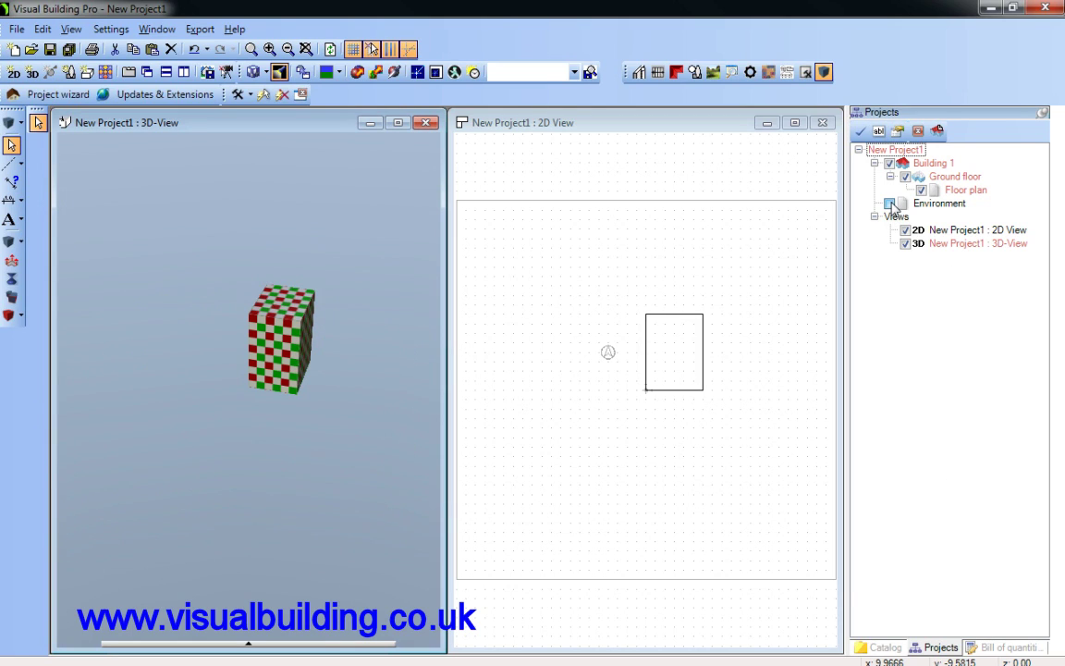
left_click(890, 204)
left_click(890, 204)
left_click(890, 203)
left_click_drag(329, 293, 321, 266)
- Draw a second, smaller cube on the tall box's front face using two corner points
left_click(20, 242)
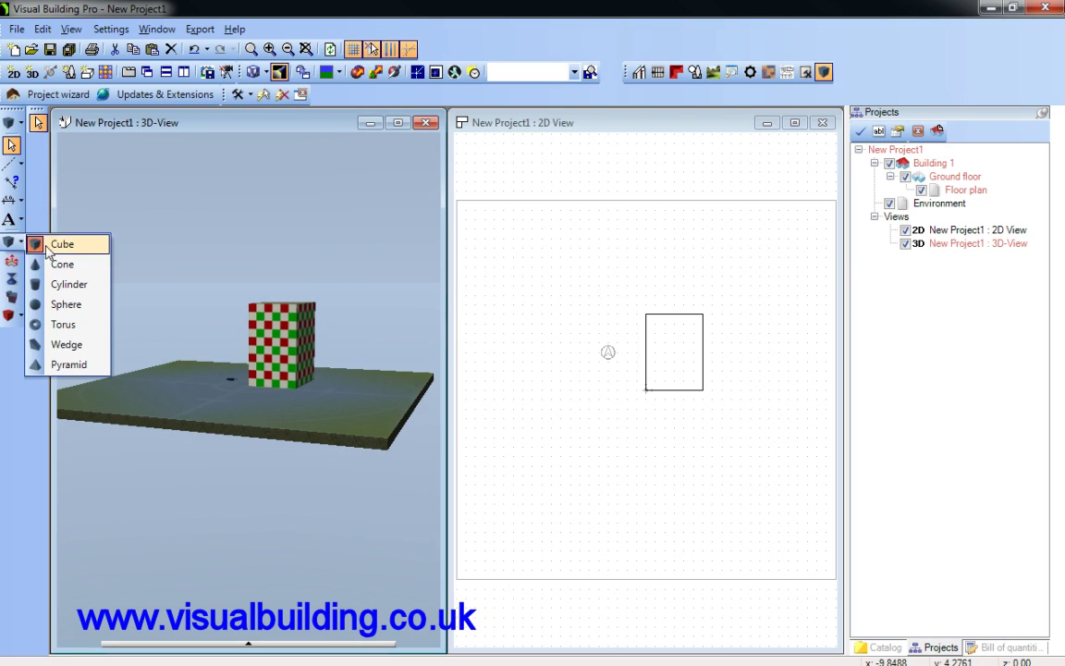
left_click(63, 244)
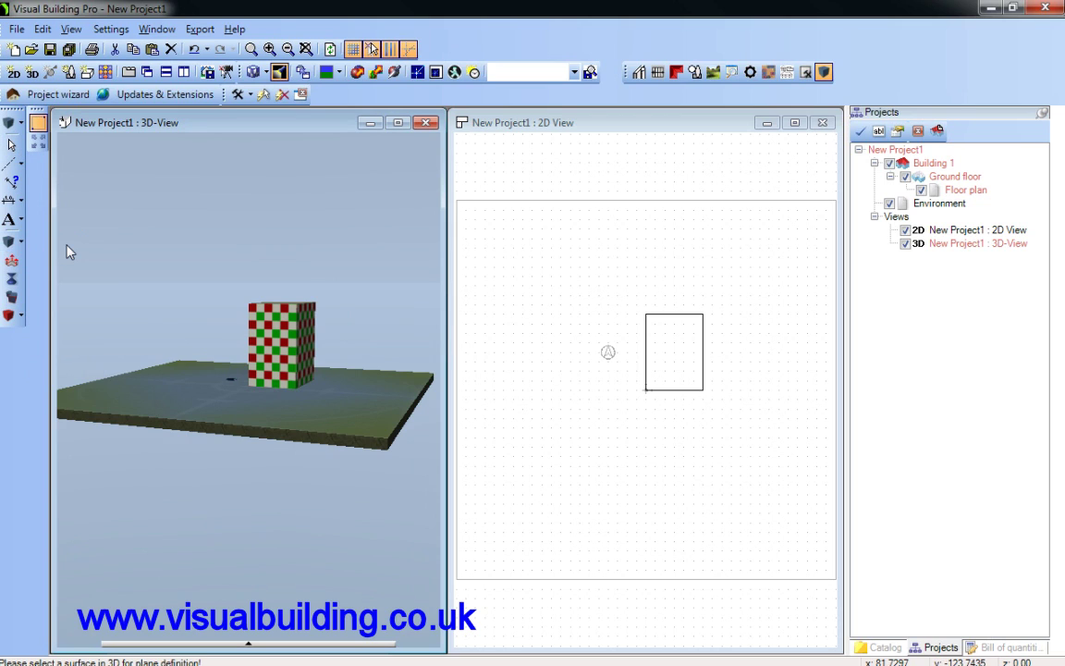
left_click(265, 339)
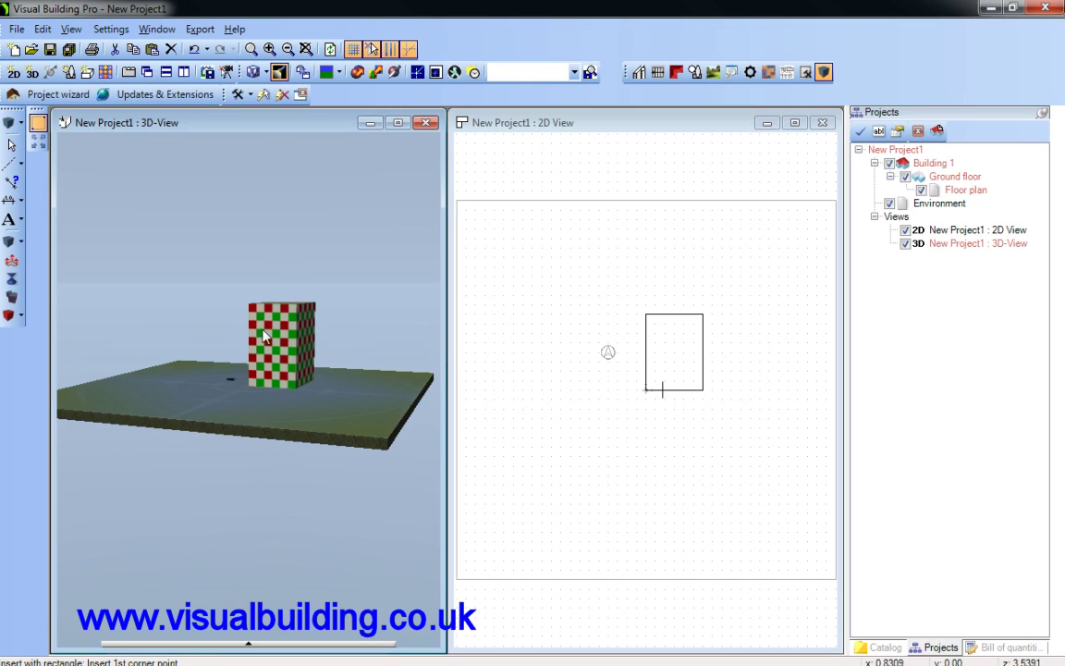
left_click(248, 316)
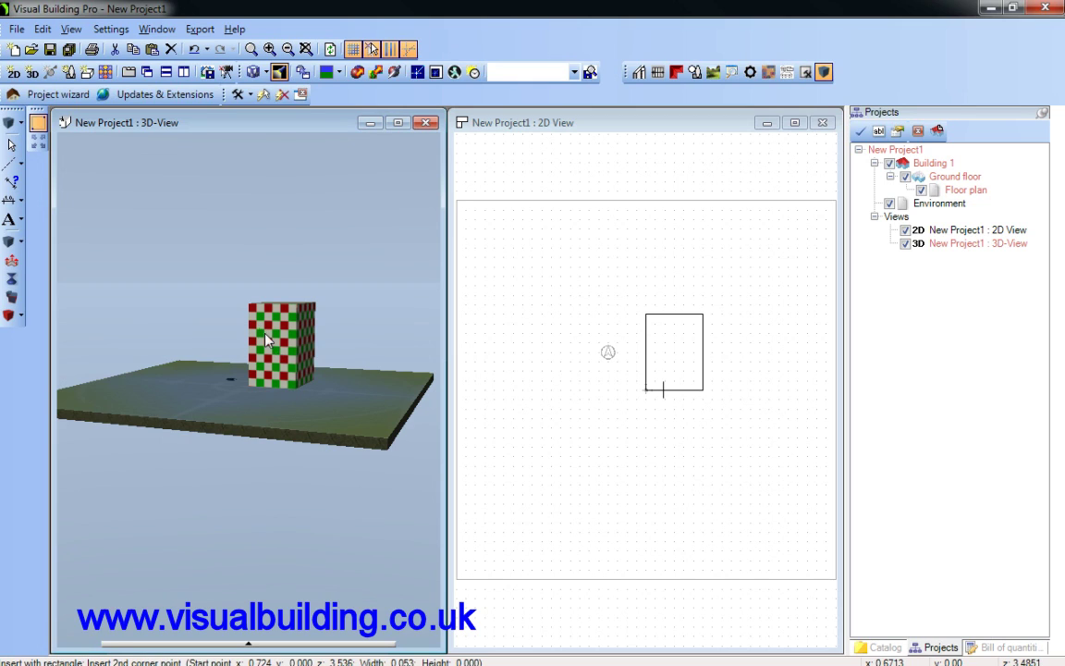
left_click(288, 375)
left_click_drag(327, 340, 264, 312)
- Apply the CYAN_03 texture from the Colors catalog to the large cube
left_click(881, 647)
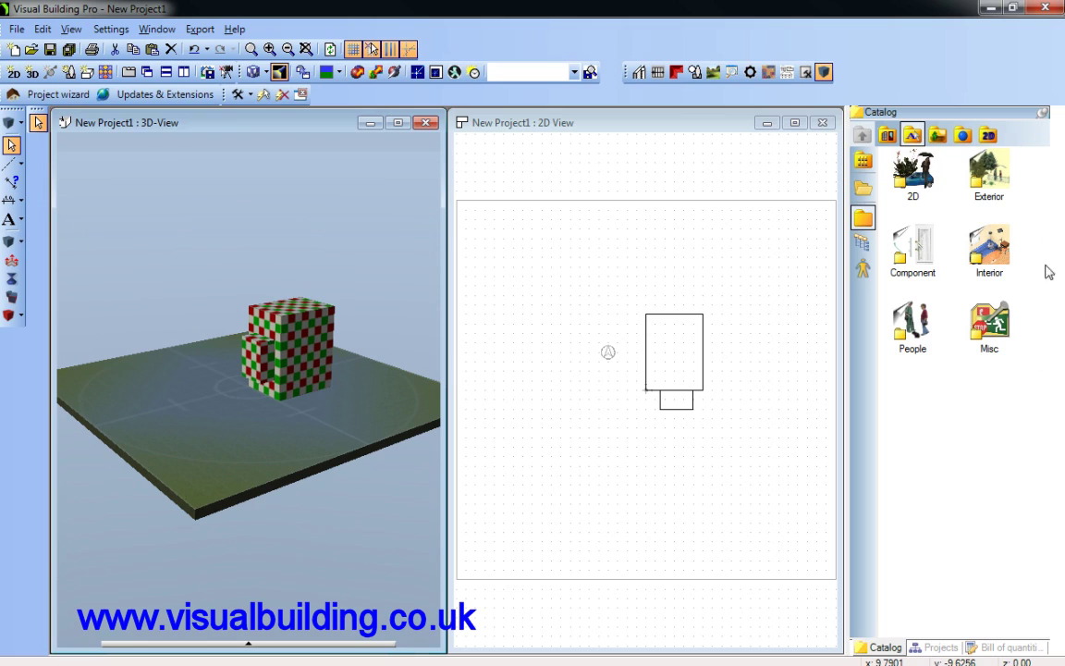
left_click(937, 135)
left_click(997, 247)
double_click(997, 247)
double_click(983, 248)
left_click_drag(983, 248, 325, 361)
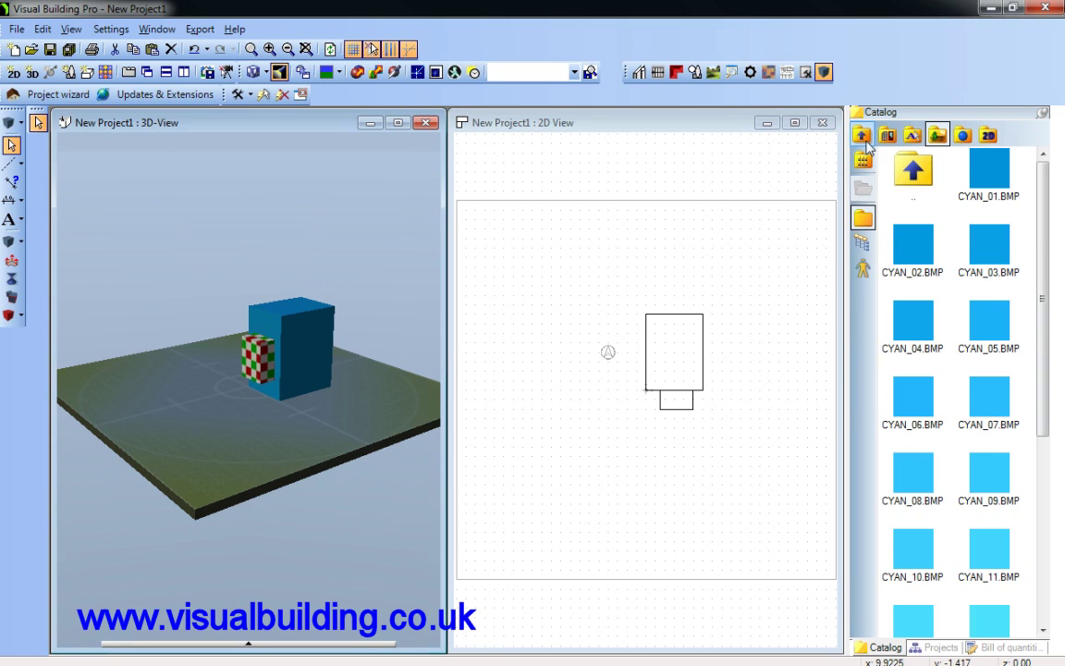
- Apply the DarkYellow DUNKEL12.BMP texture to the small checkered box
double_click(913, 171)
double_click(989, 488)
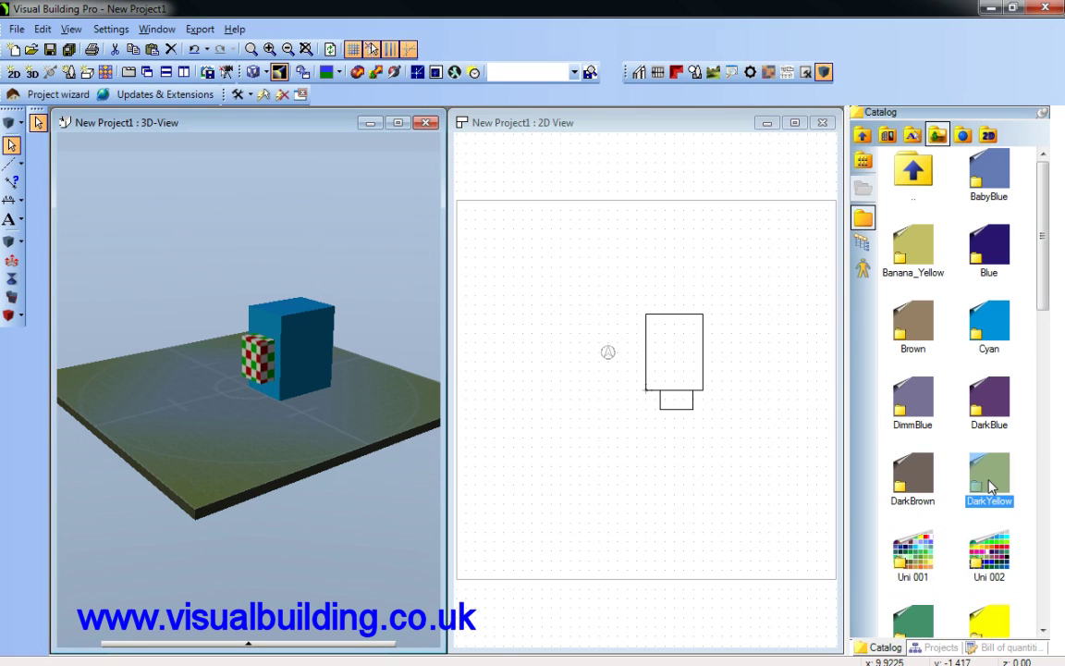
left_click_drag(987, 277, 253, 368)
middle_click_drag(325, 435, 89, 280)
- Insert a sphere on the ground plane with two corner points and nudge it toward the centre
left_click(19, 242)
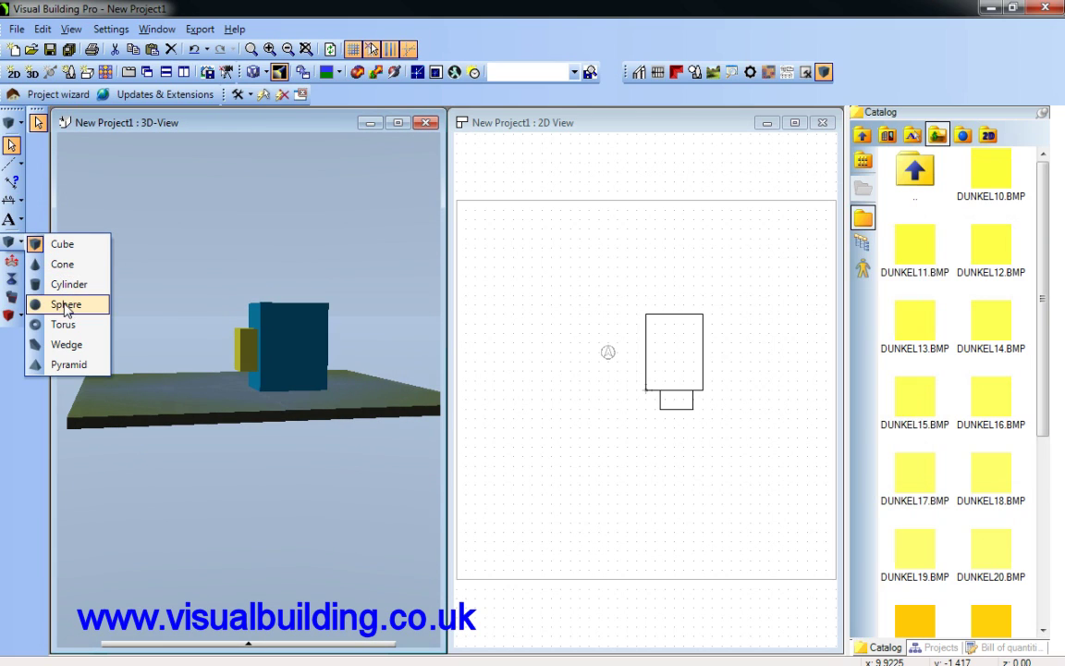
left_click(66, 306)
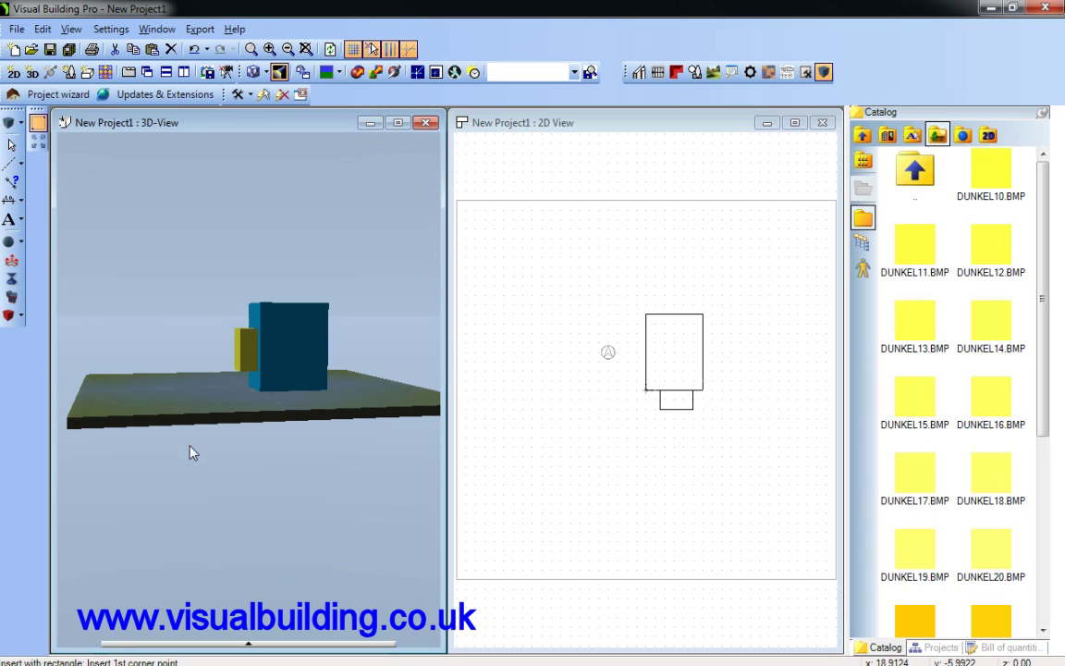
left_click(183, 381)
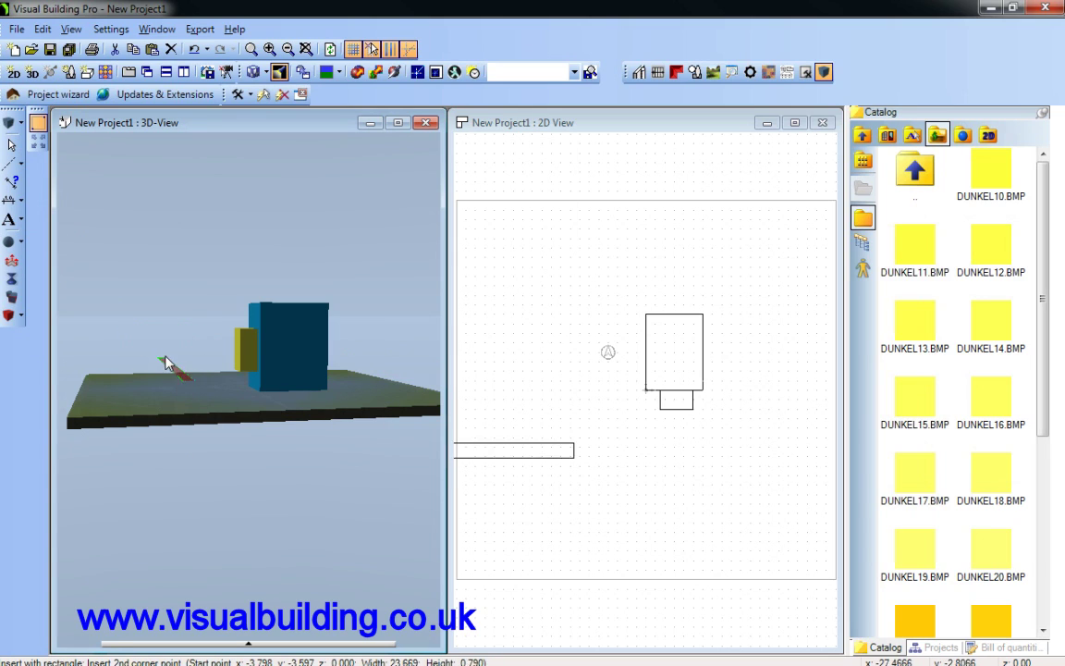
left_click(117, 370)
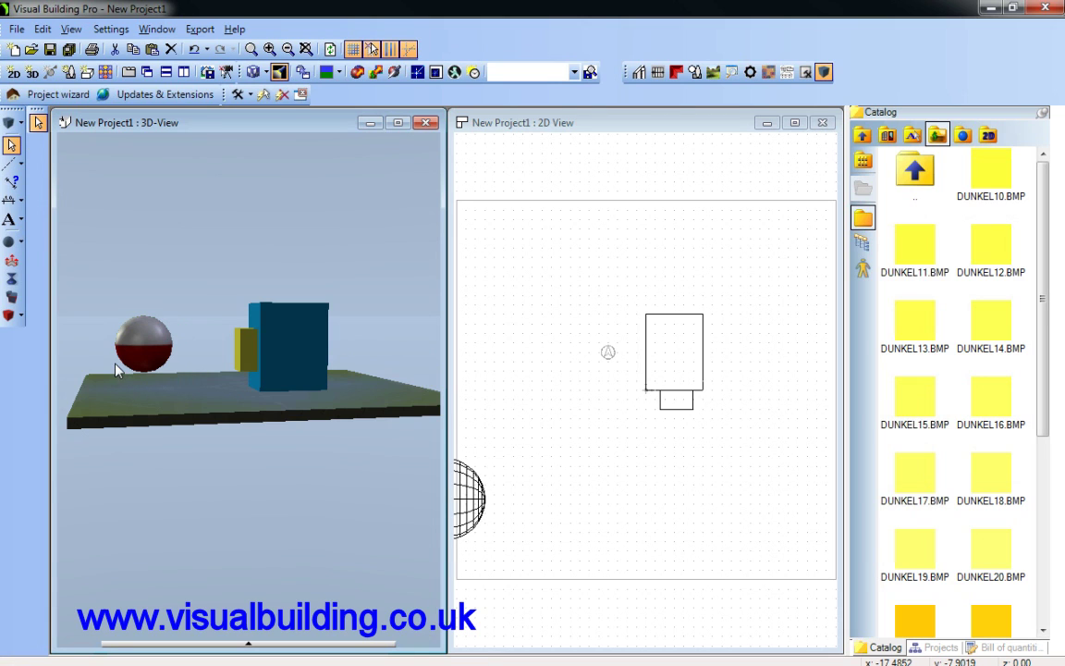
left_click_drag(117, 371, 344, 436)
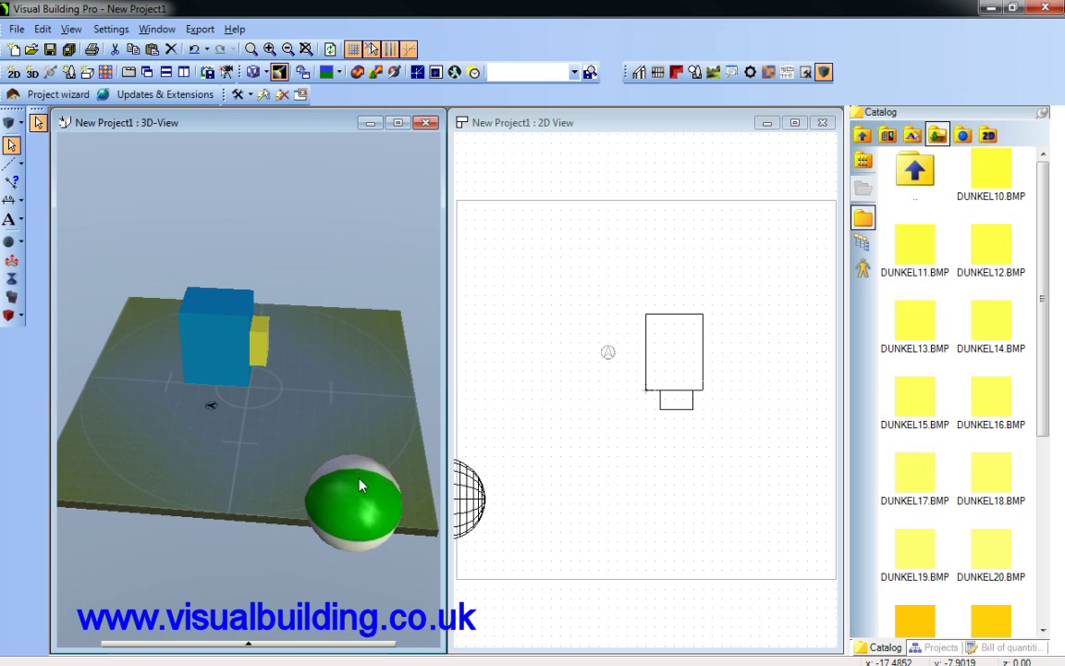
left_click(361, 487)
left_click_drag(335, 457, 347, 435)
- Change the sphere's vertical segments from 16 to 64 and confirm with OK
double_click(343, 405)
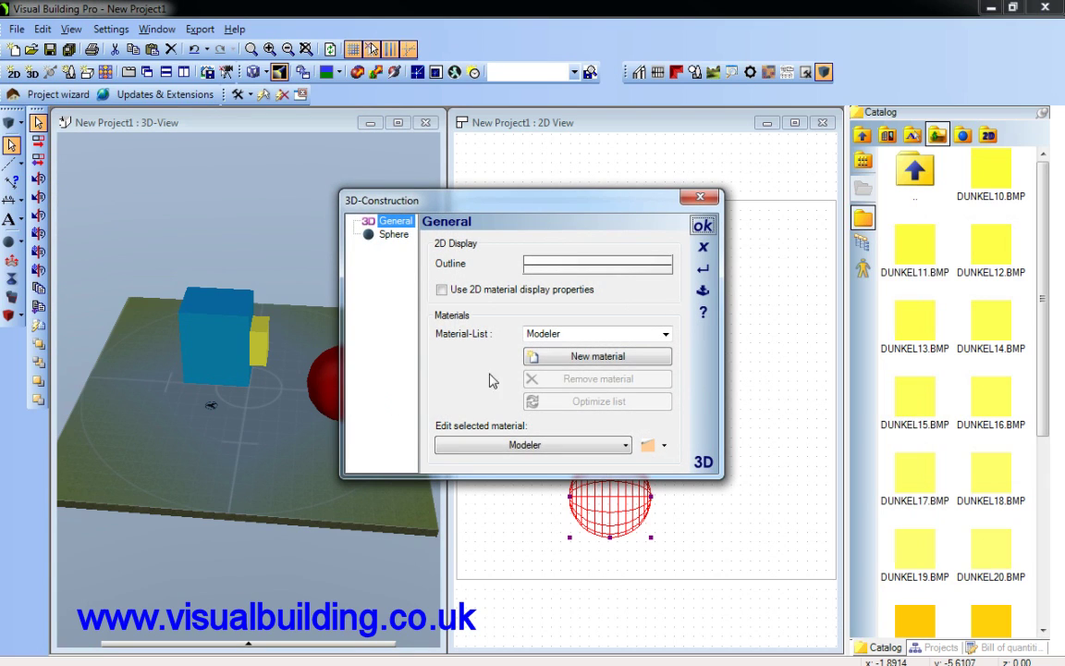
left_click(393, 235)
double_click(545, 439)
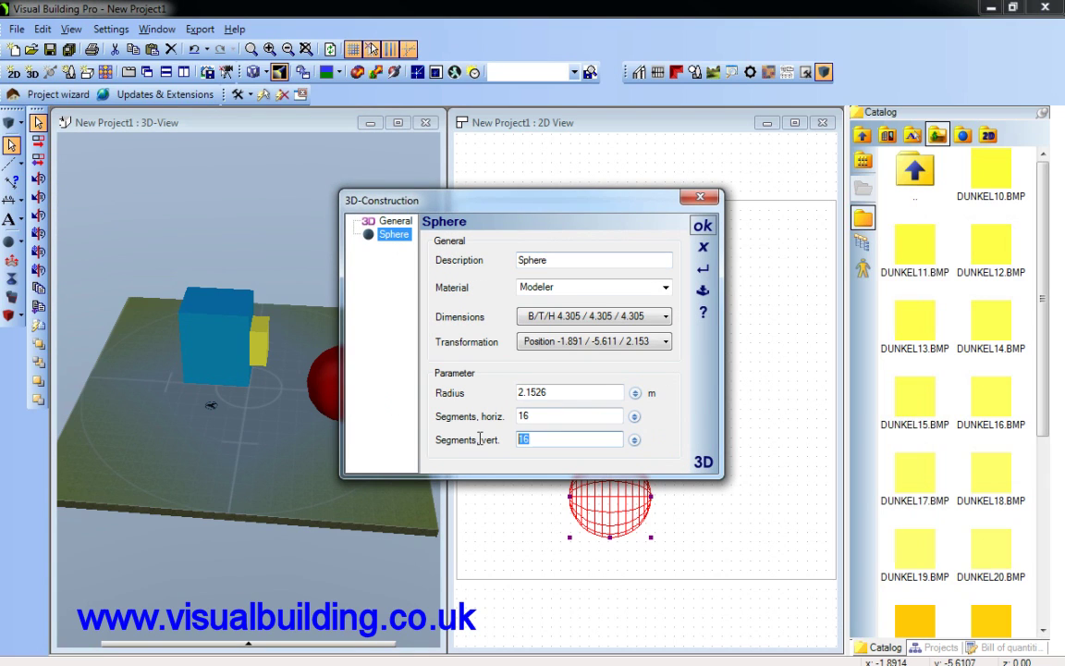
type("6")
left_click(546, 416)
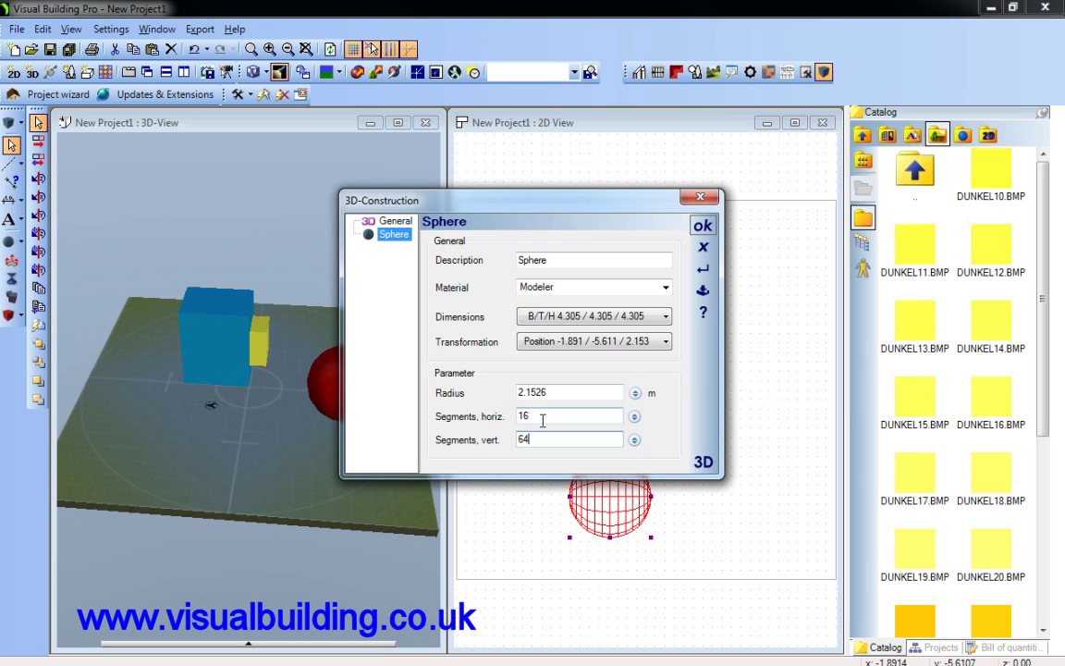
left_click(704, 226)
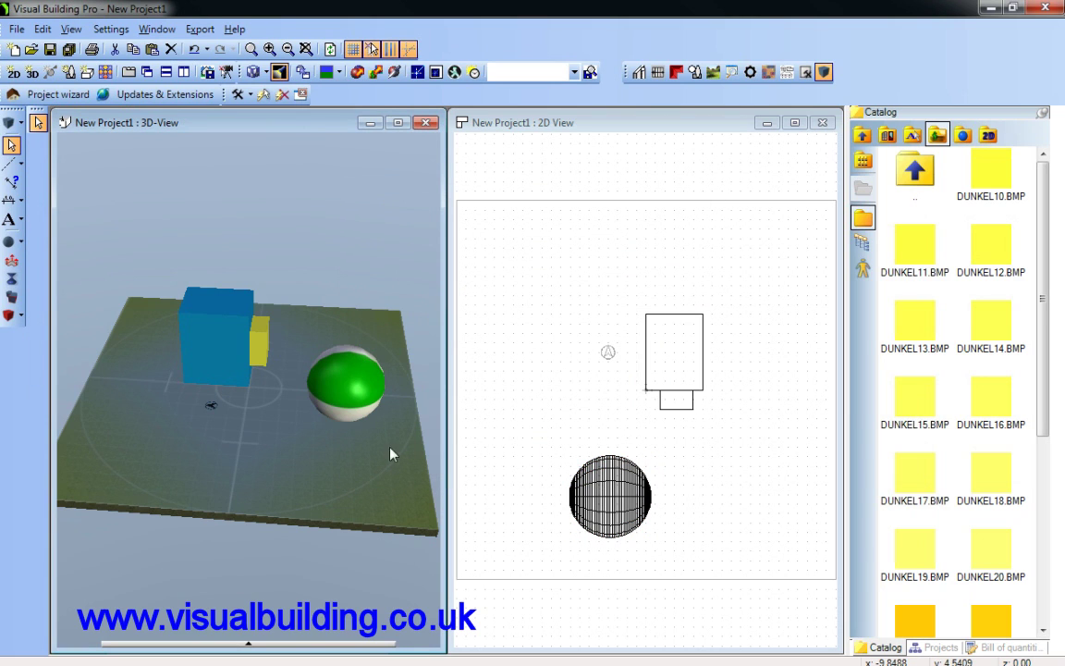
- Drag the sphere onto the blue cube's corner so the two solids overlap
left_click_drag(390, 454, 405, 504)
left_click(369, 396)
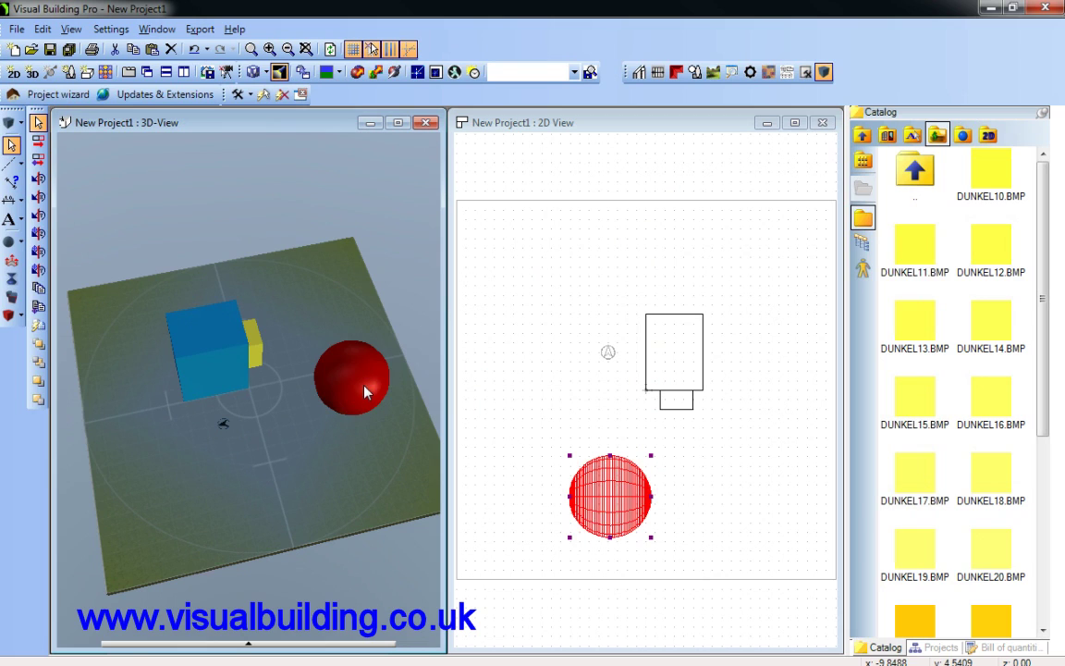
left_click_drag(369, 388, 256, 374)
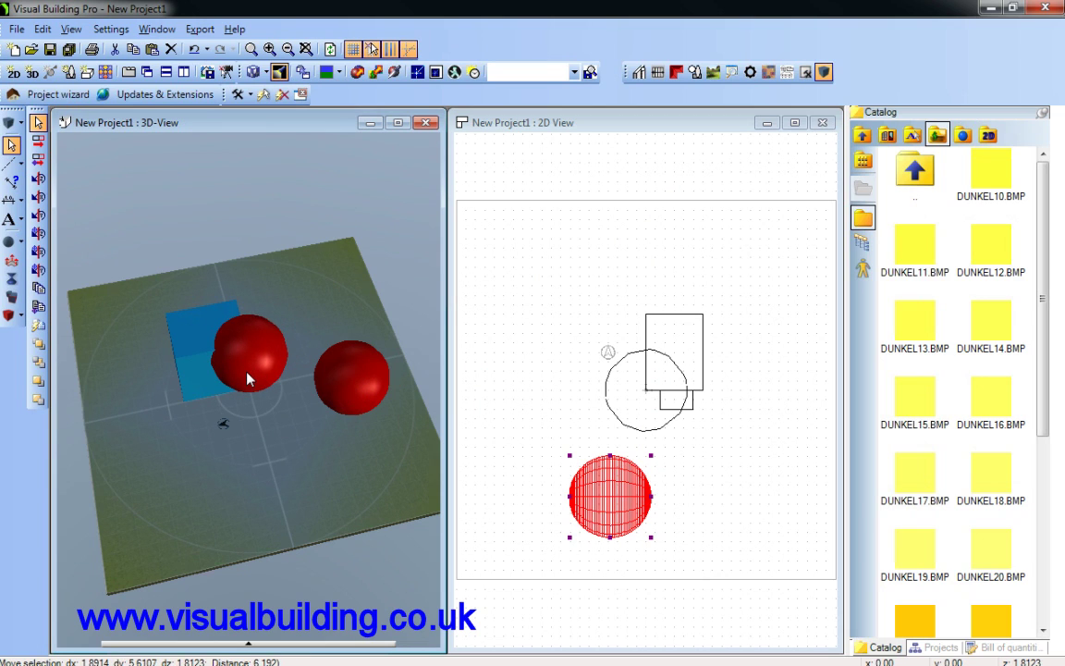
left_click(246, 377)
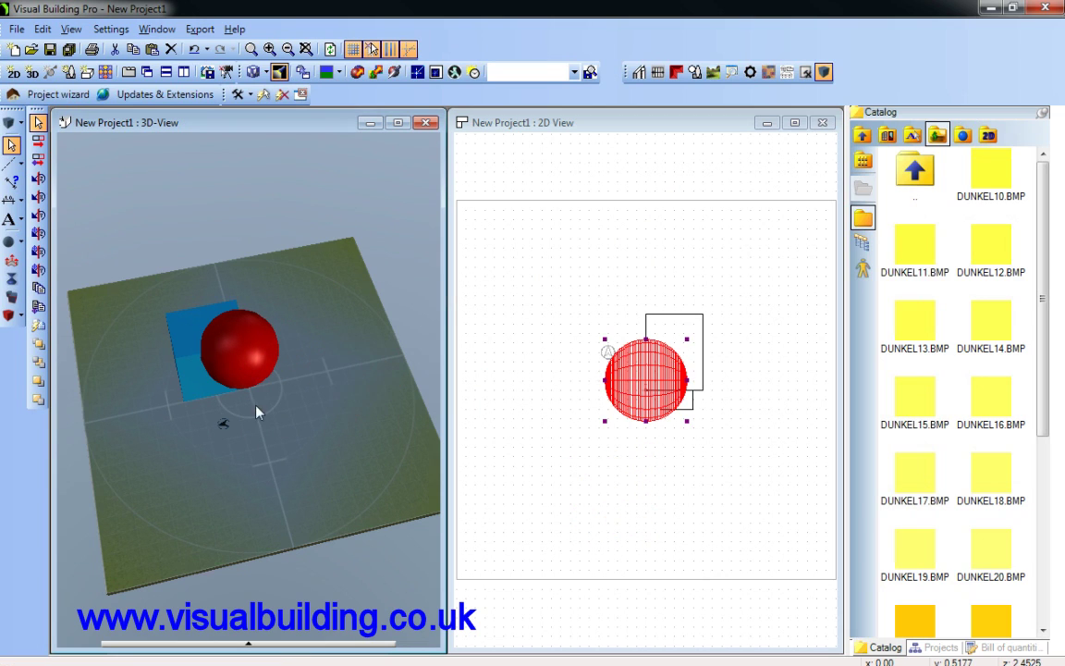
mouse_move(261, 430)
right_mouse_down()
mouse_move(289, 448)
mouse_move(266, 445)
right_mouse_up()
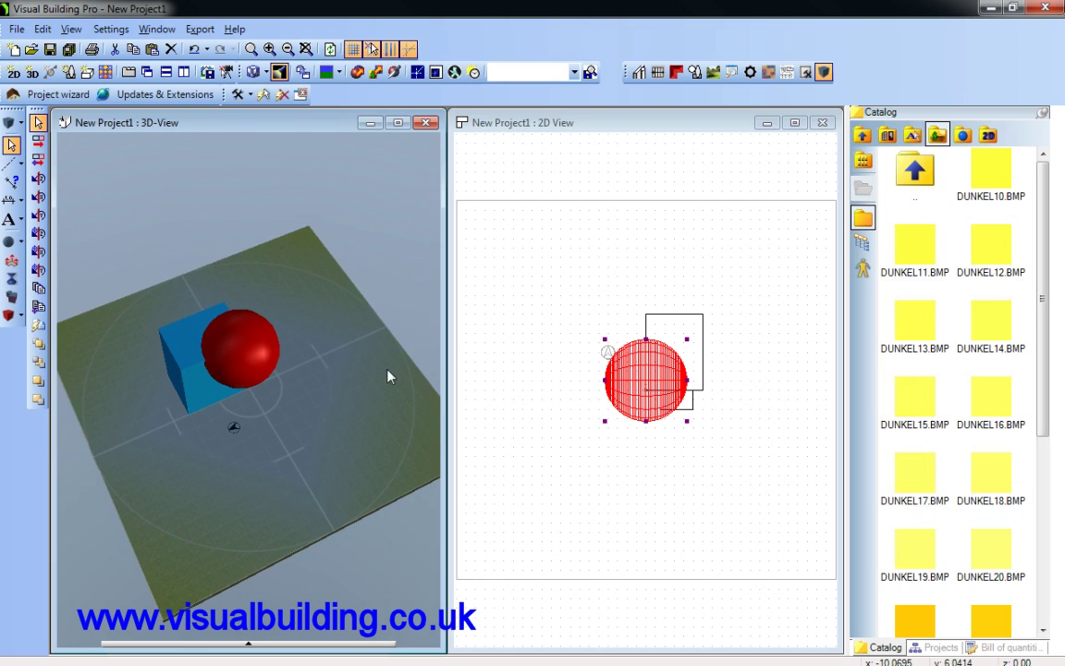
- Relocate the Edit toolbar and switch its mode list to Edit 3D-constructions
right_click_drag(381, 392, 280, 392)
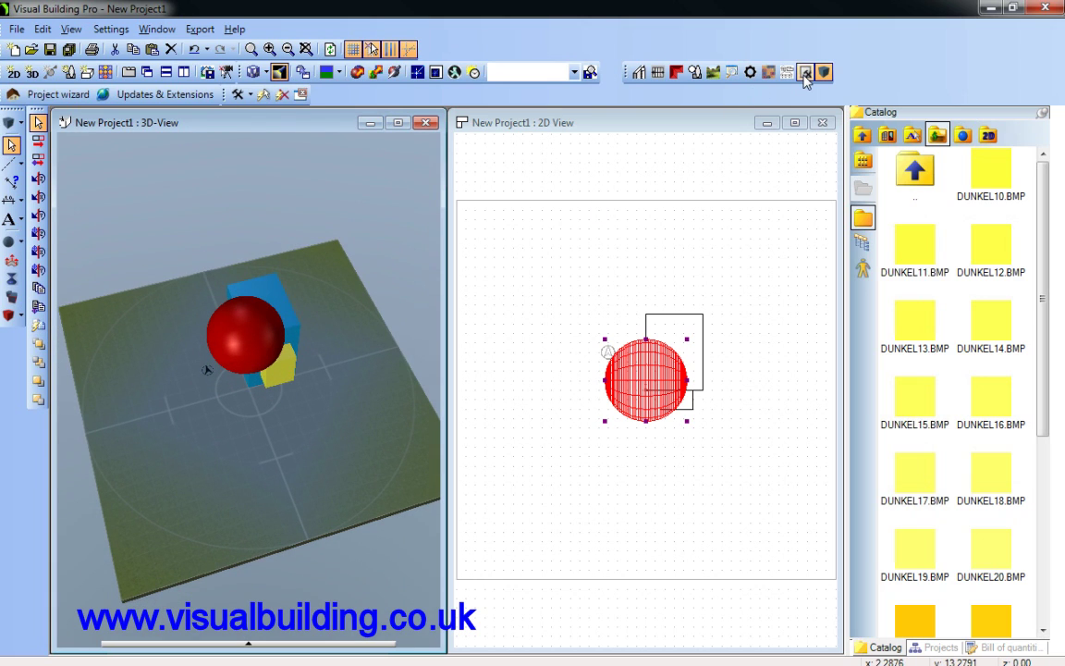
left_click(248, 95)
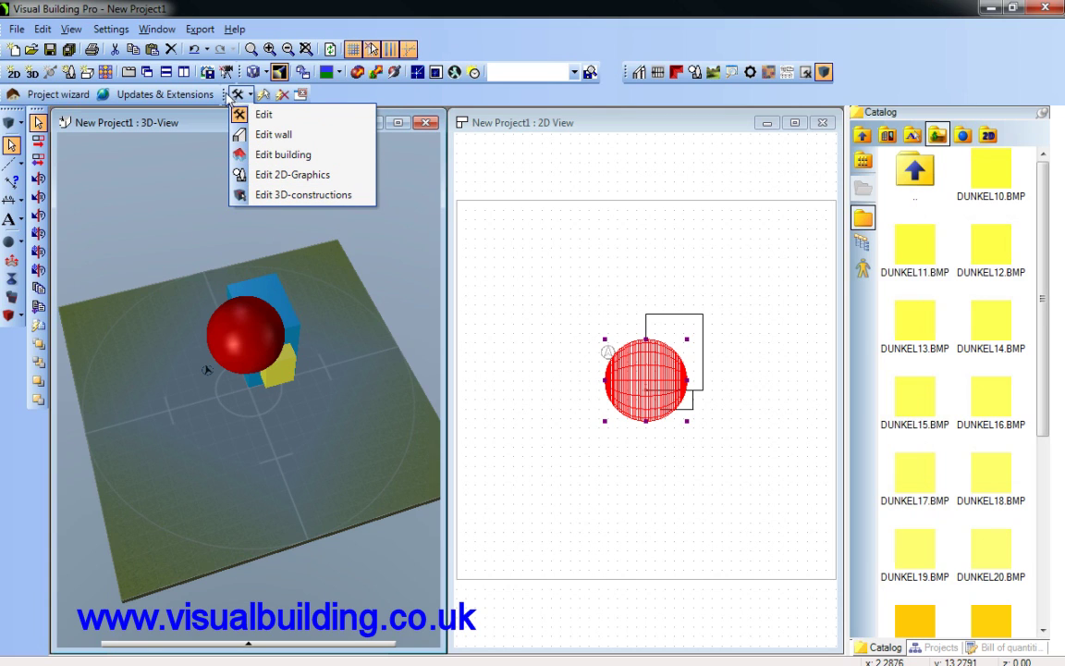
left_click_drag(233, 96, 275, 95)
left_click(276, 94)
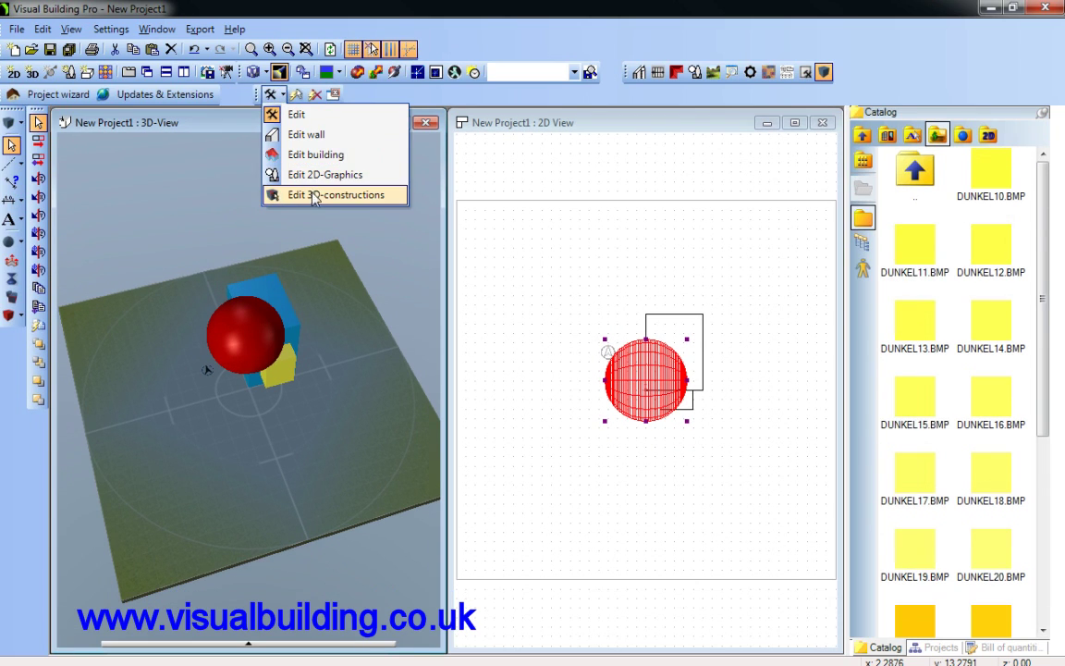
left_click(315, 197)
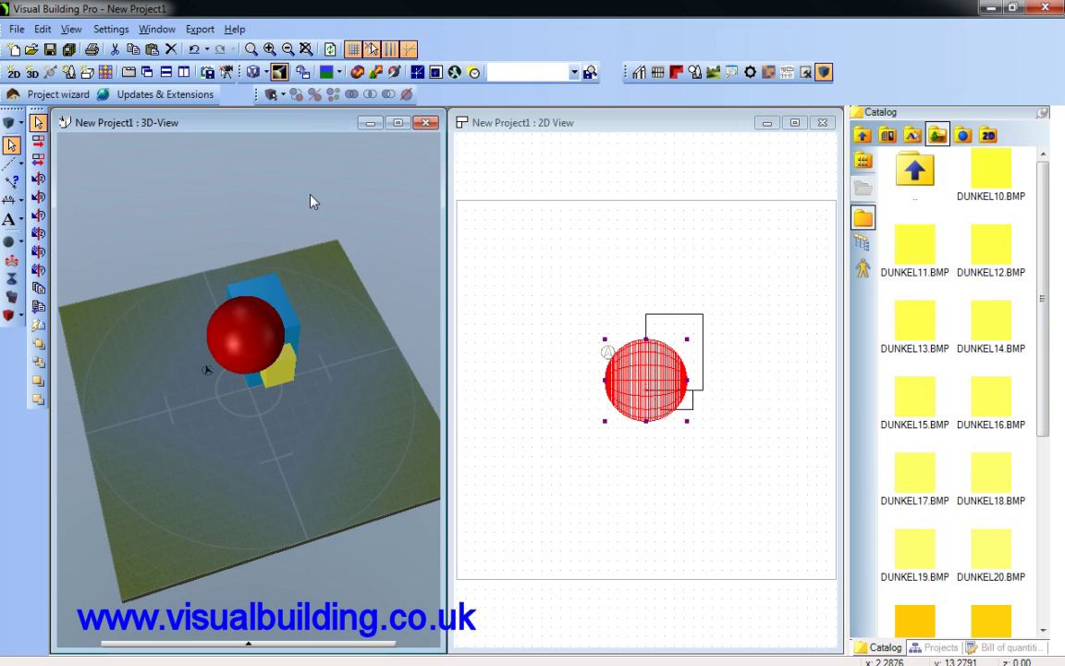
- Subtract the sphere from the blue cube with Difference, carving a rounded hollow into its corner
left_click(388, 94)
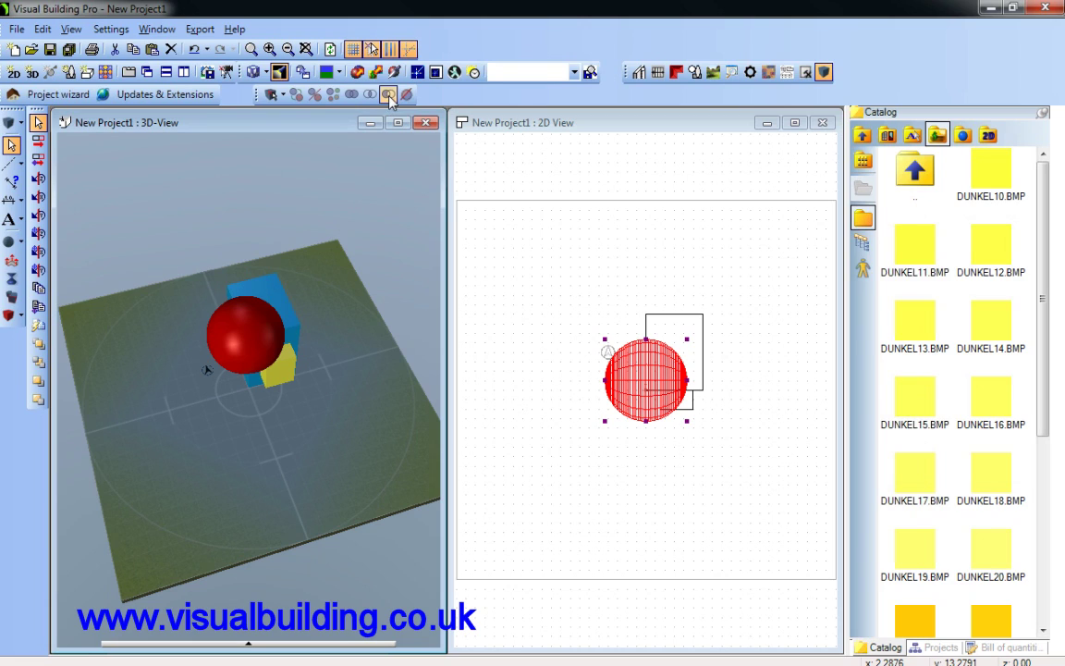
left_click(268, 284)
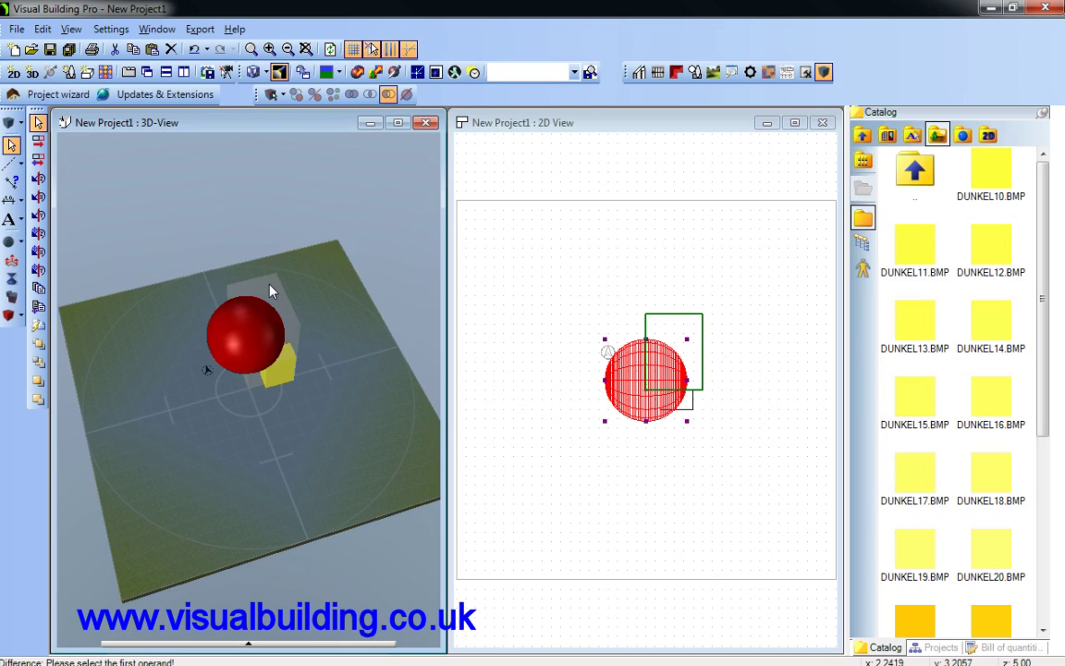
left_click(248, 344)
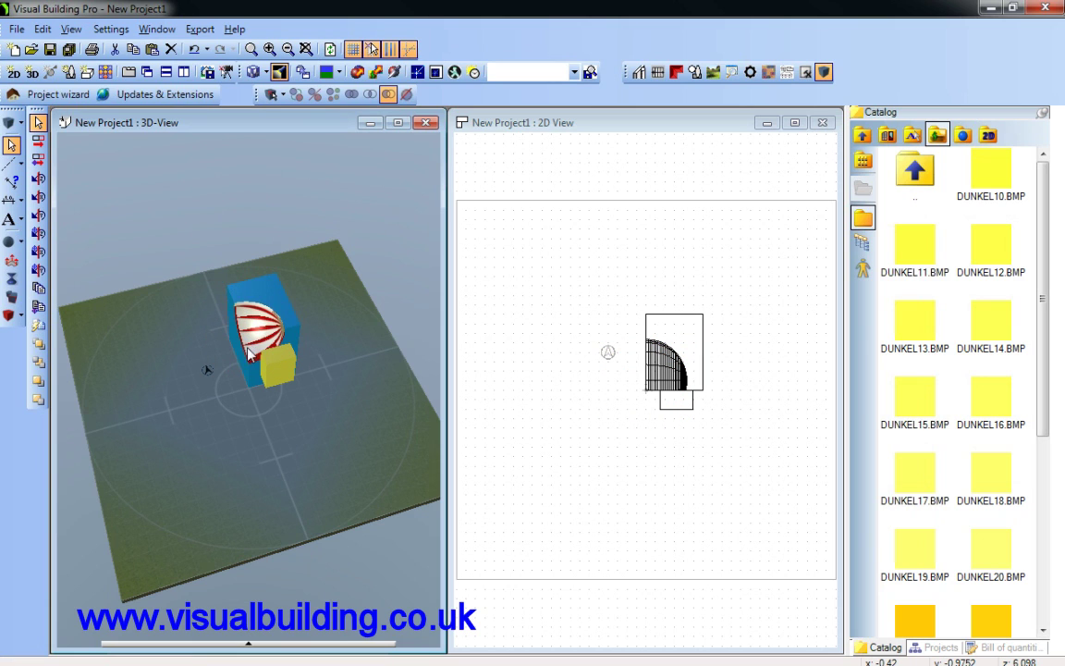
middle_click_drag(248, 417, 306, 317)
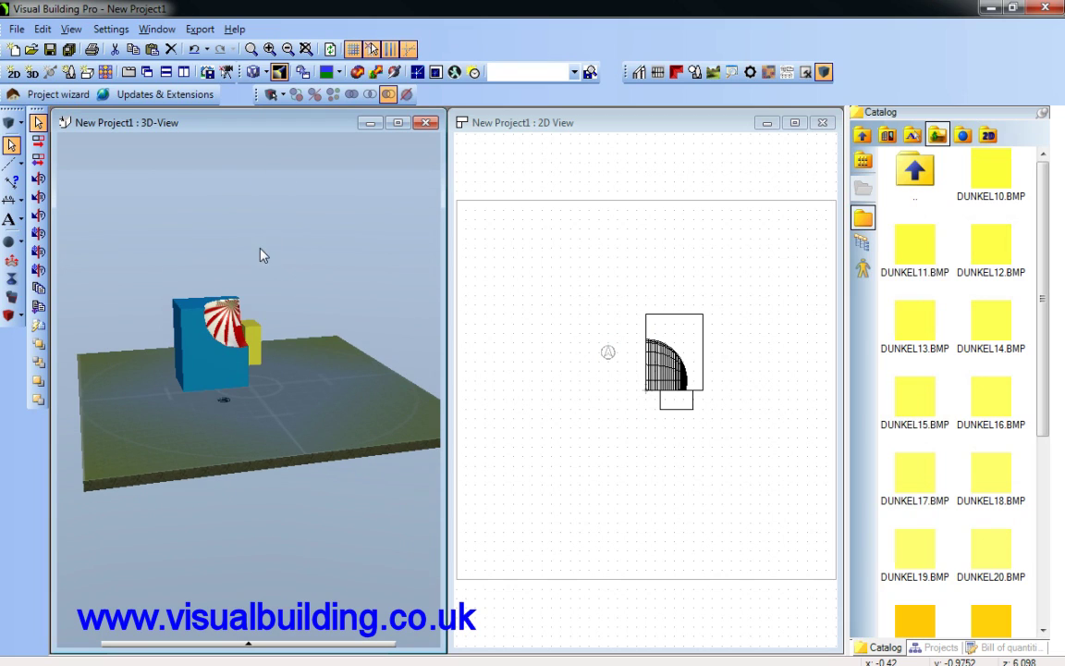
middle_click_drag(262, 255, 242, 264)
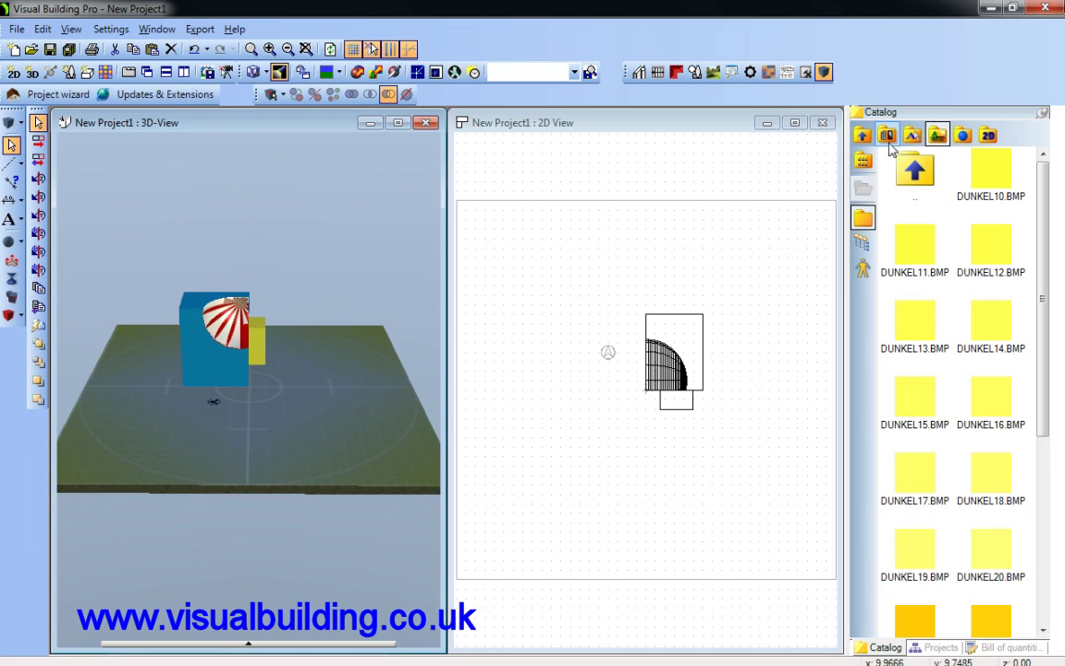
- Apply CYAN_01.BMP from the Cyan folder to the hollowed cube and inspect its cavity
double_click(914, 171)
double_click(989, 325)
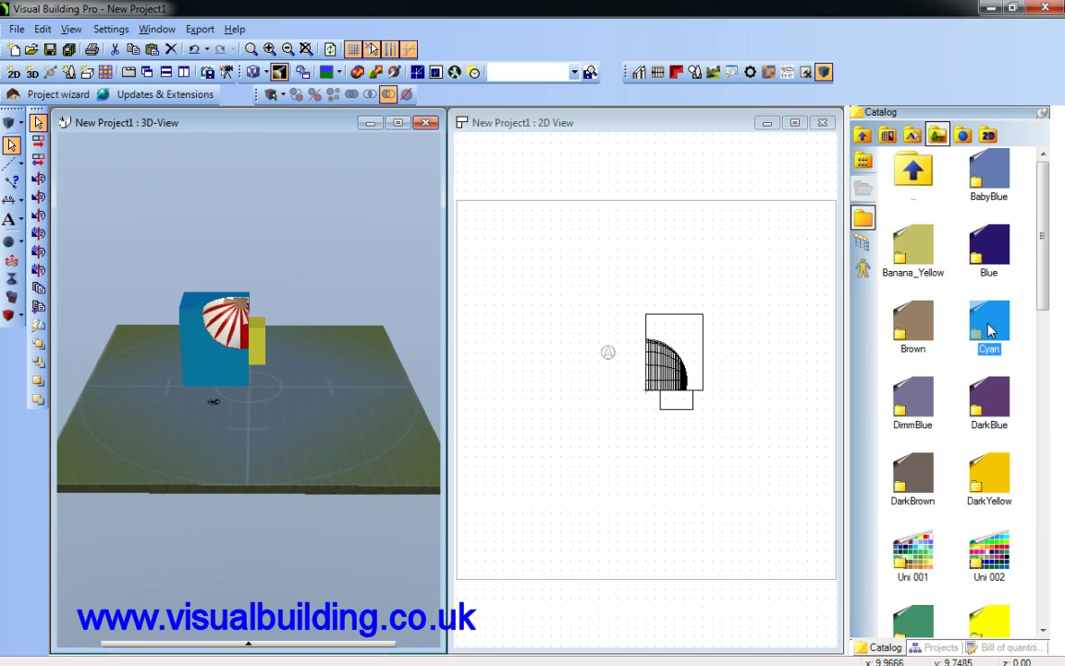
left_click_drag(996, 178, 242, 340)
middle_click_drag(323, 366, 282, 370)
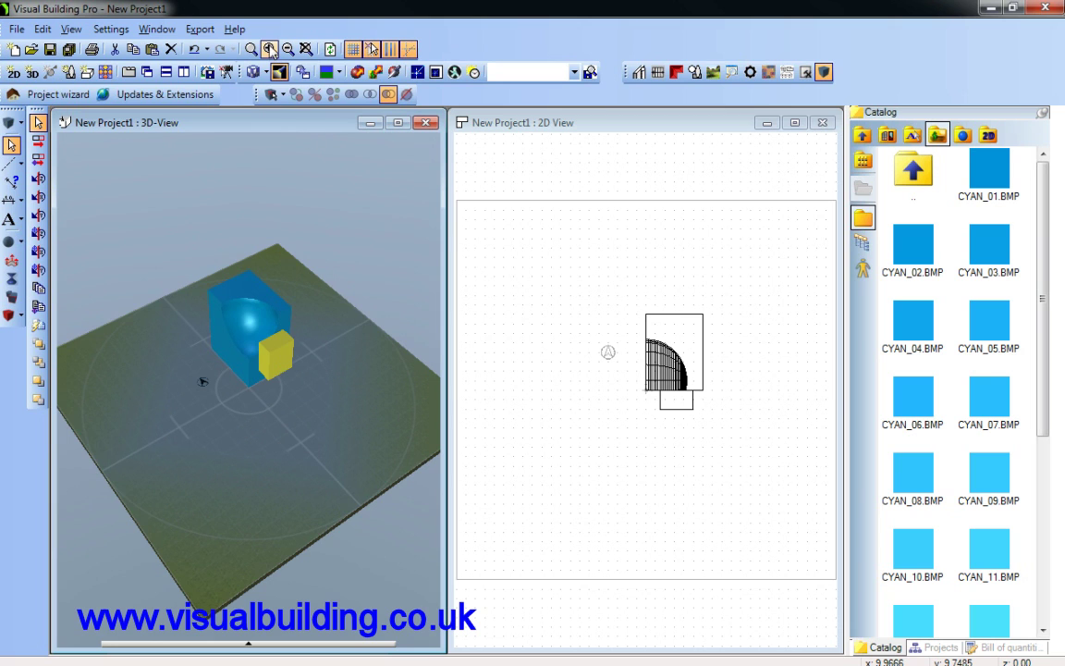
scroll(280, 316, "up", 6)
middle_click_drag(315, 376, 225, 416)
middle_click_drag(335, 189, 233, 137)
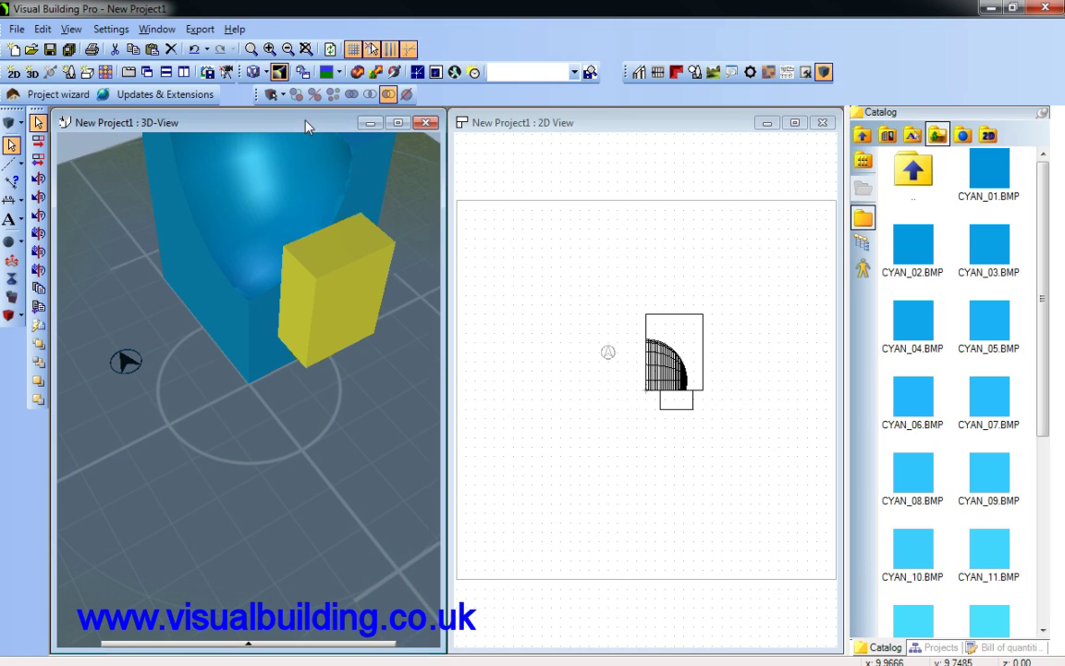
left_click(317, 179)
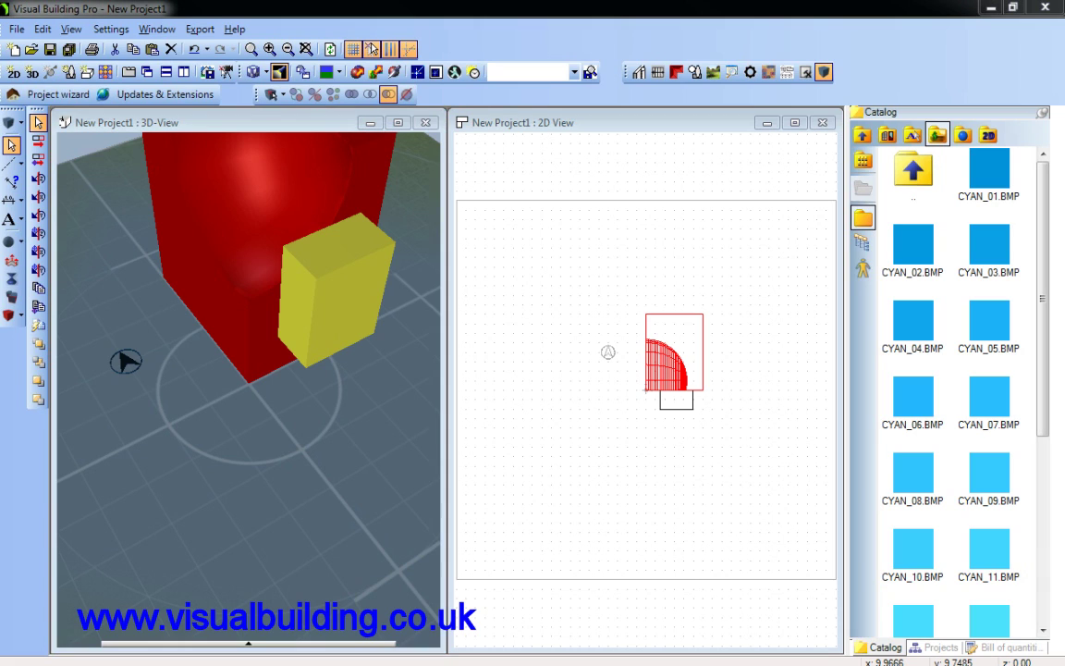
- Insert a torus on the yellow box's face by picking two base corners
left_click(19, 241)
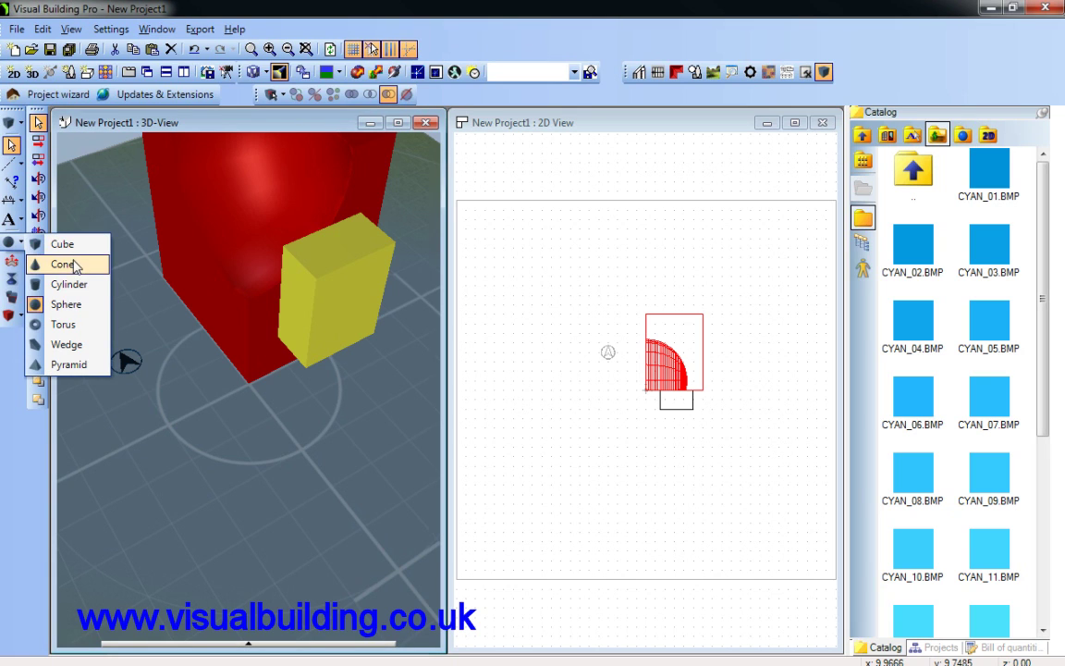
left_click(63, 325)
left_click(364, 345)
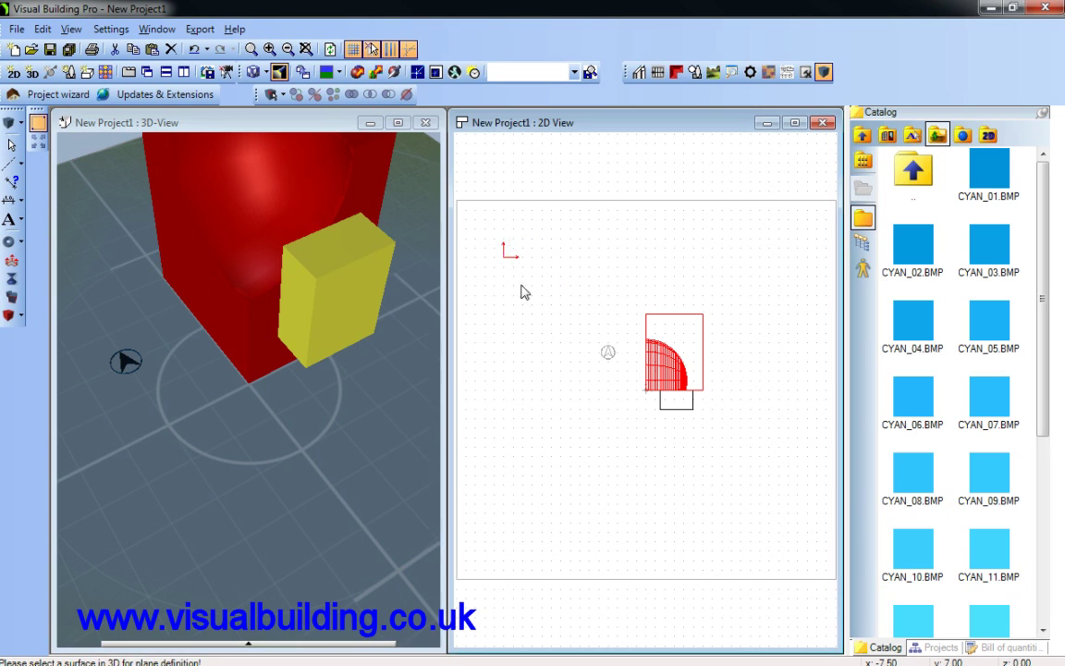
left_click(569, 334)
left_click(483, 239)
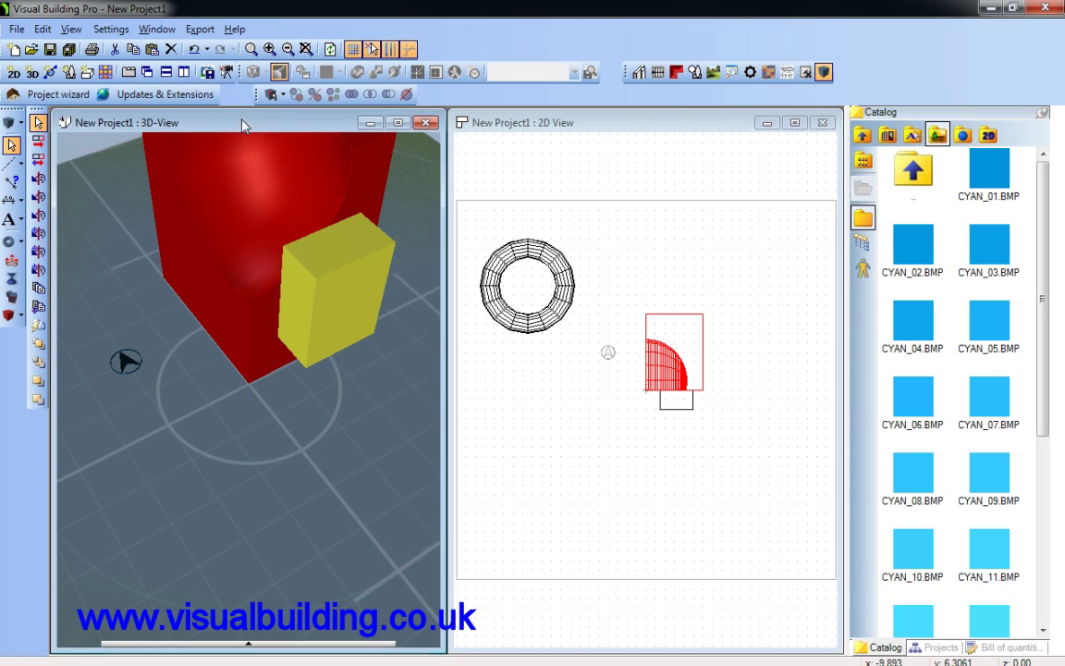
- Place a wedge slab on the front-left of the plane by two corner points
left_click(306, 49)
middle_click_drag(311, 256, 376, 248)
left_click(18, 241)
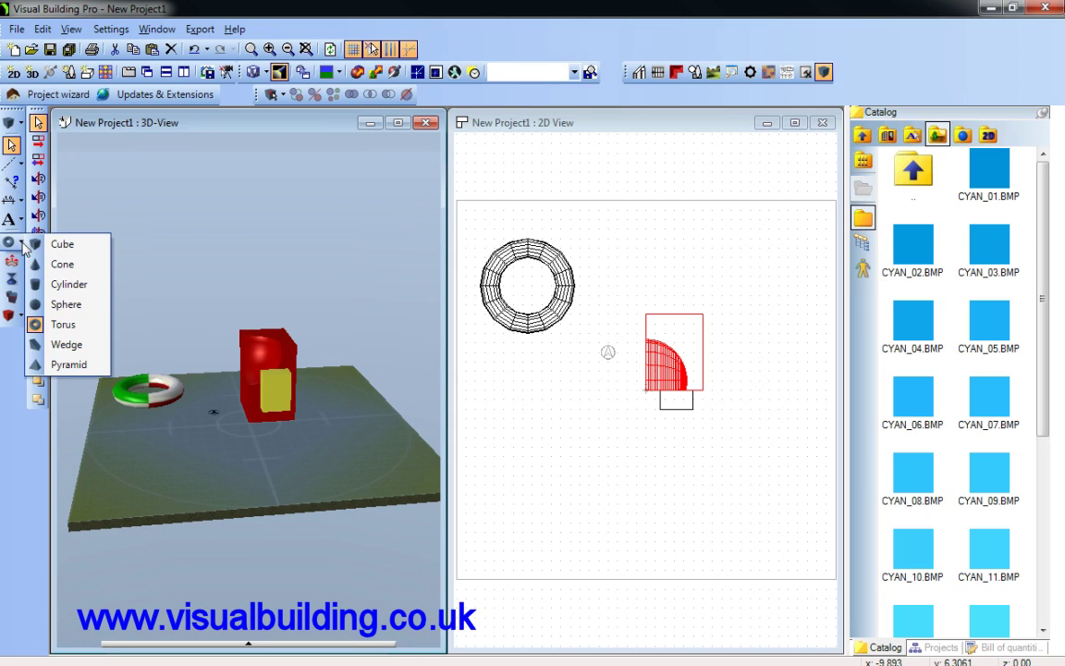
left_click(67, 345)
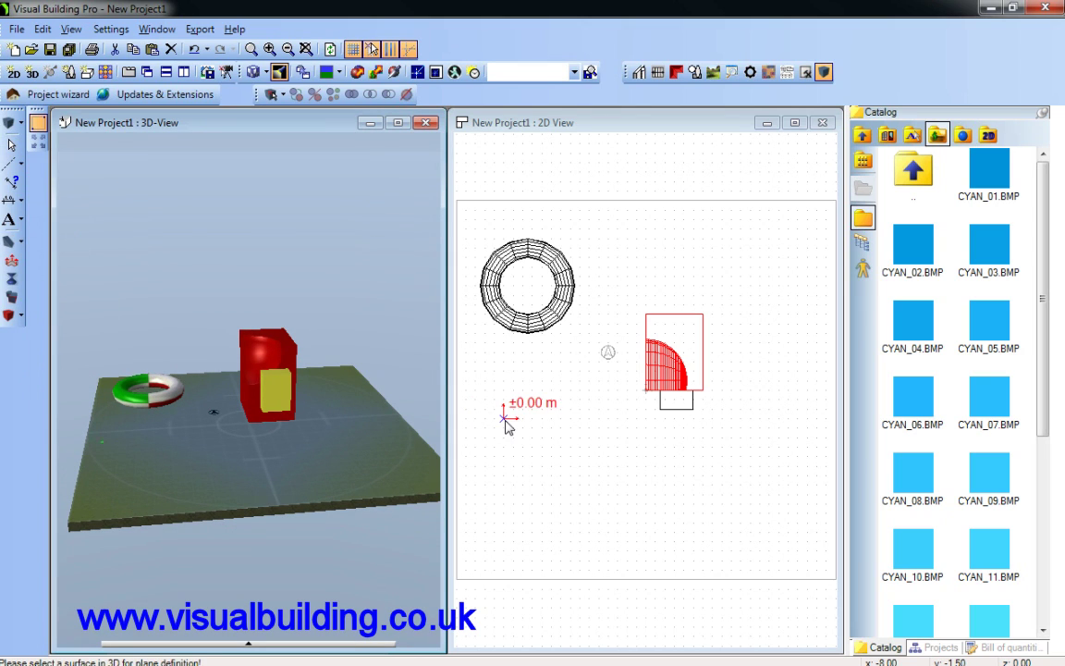
left_click(655, 513)
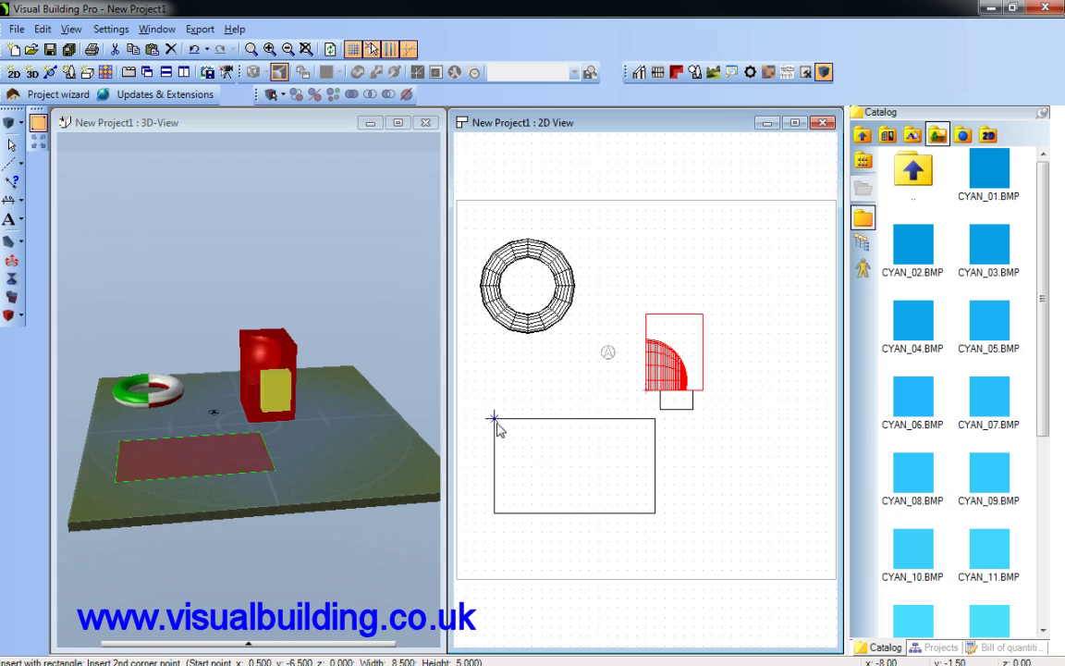
left_click(494, 420)
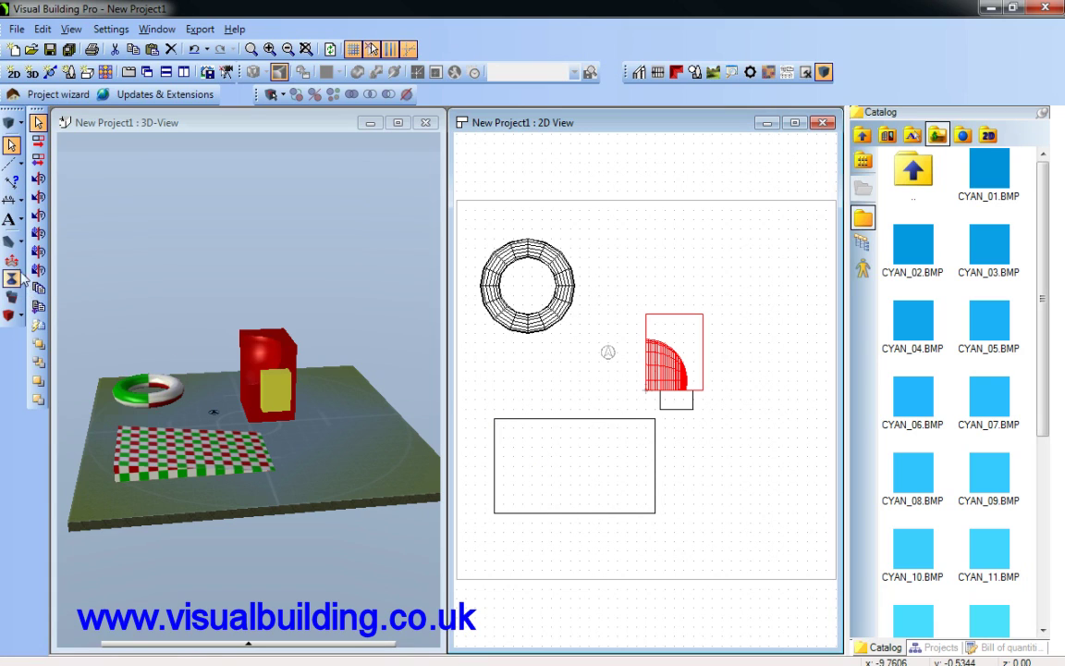
left_click(19, 242)
- Draw a pyramid by two base corners at the plane's back right
left_click(70, 366)
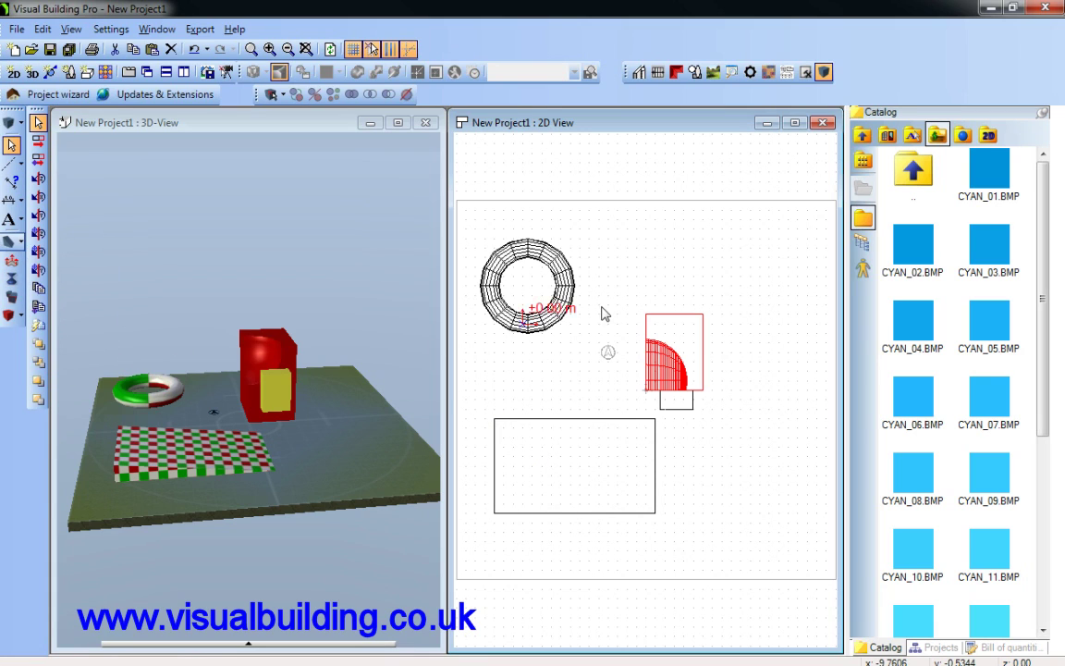
left_click(703, 239)
left_click(798, 304)
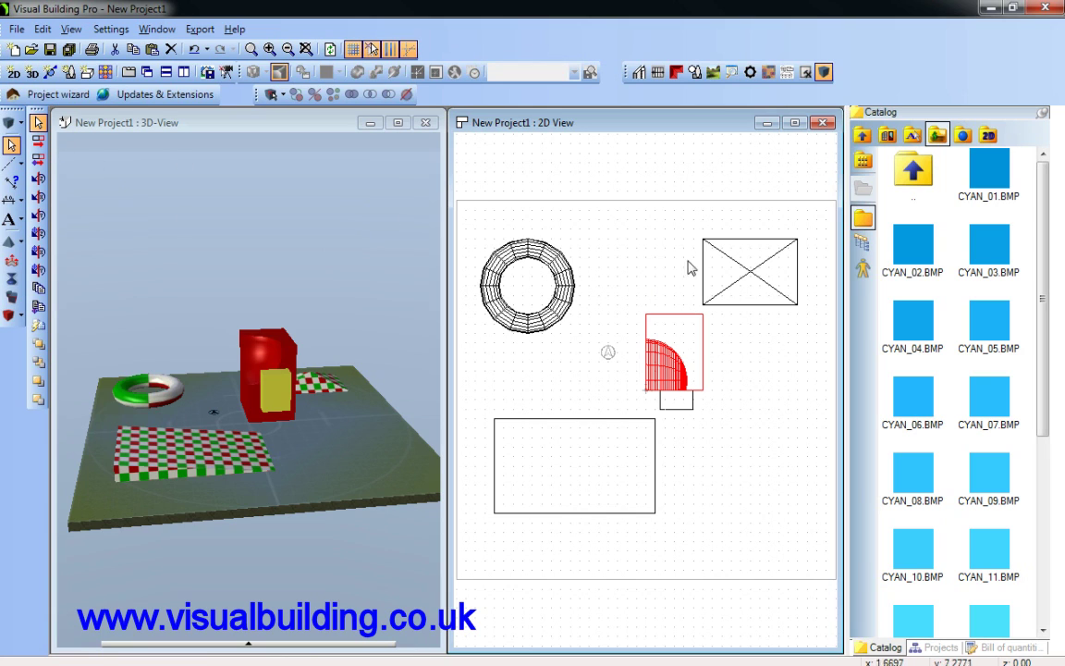
- Set the pyramid's height to 5 in its properties
left_click(750, 281)
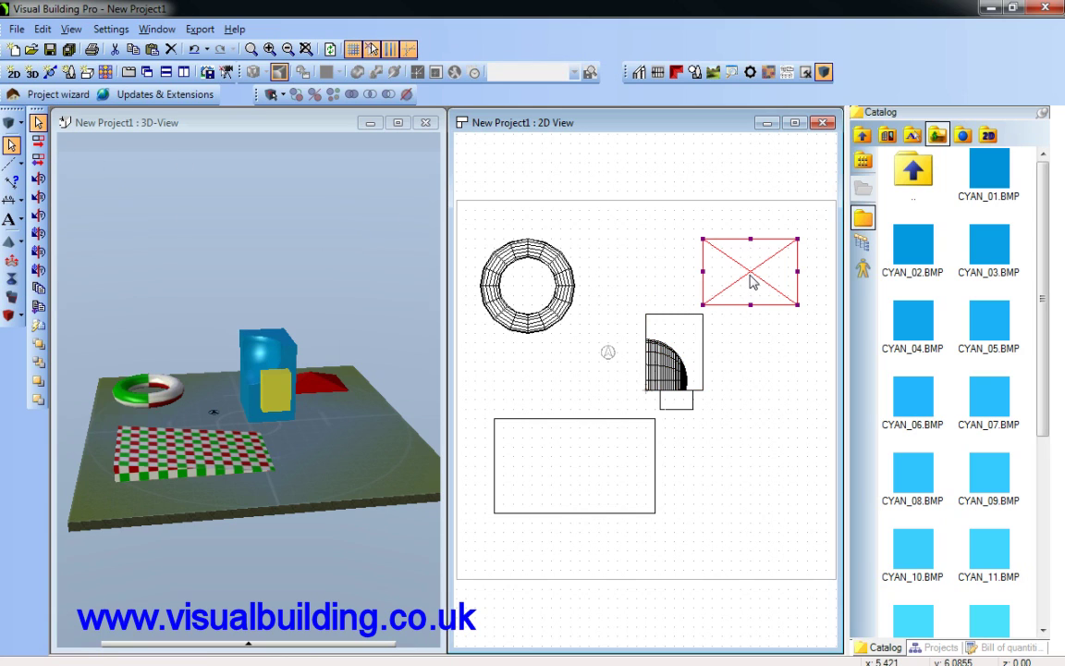
double_click(751, 281)
left_click(370, 225)
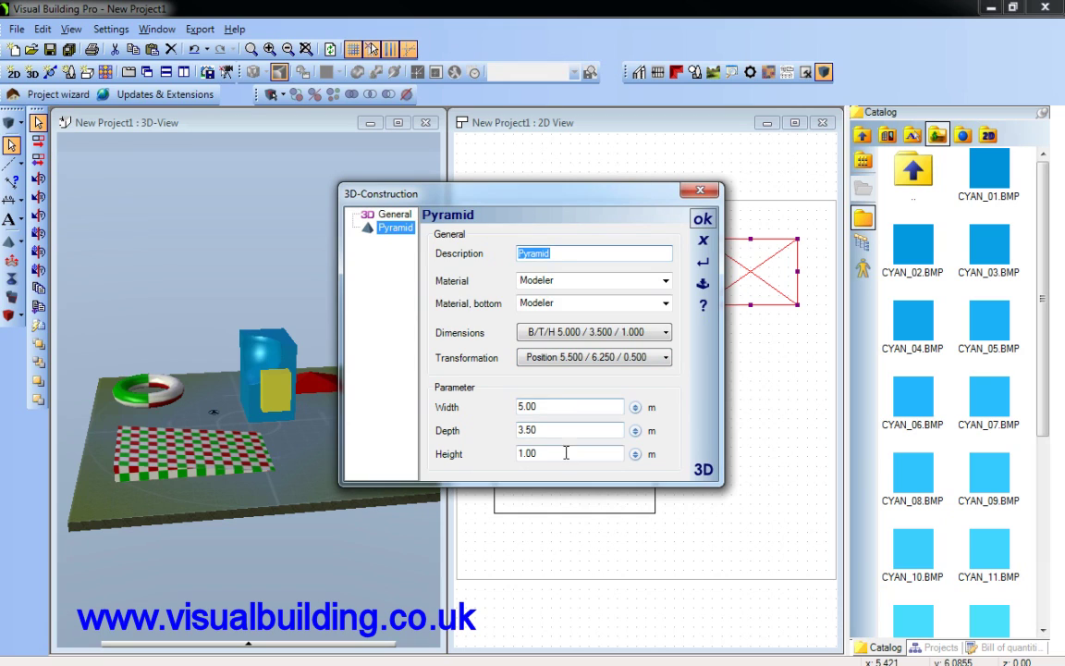
left_click_drag(566, 452, 440, 462)
type("5")
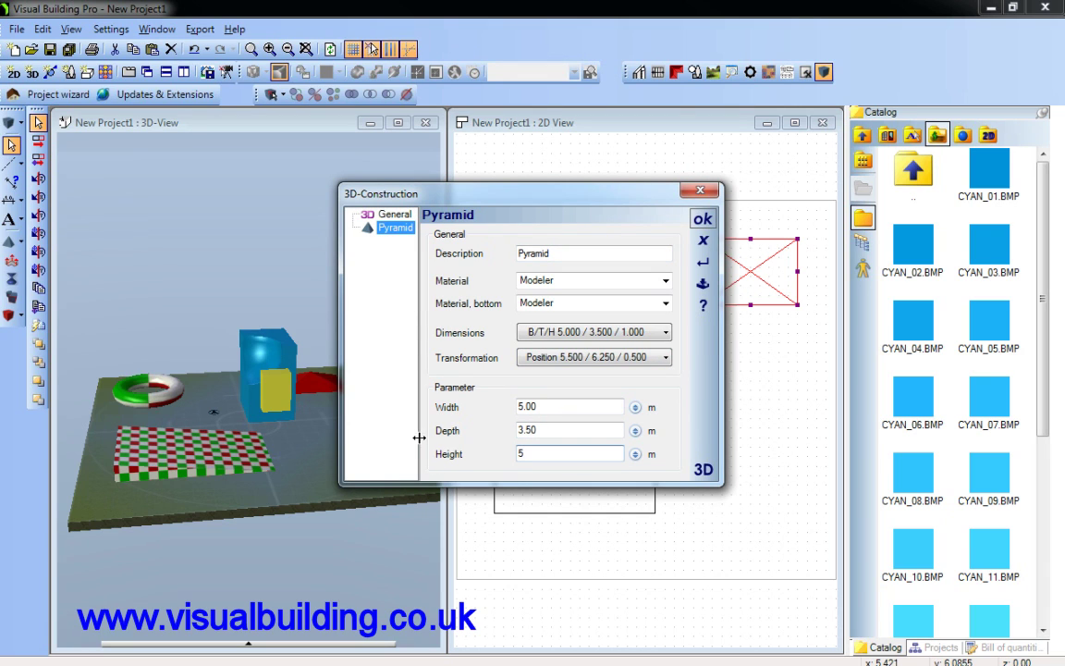
left_click(703, 218)
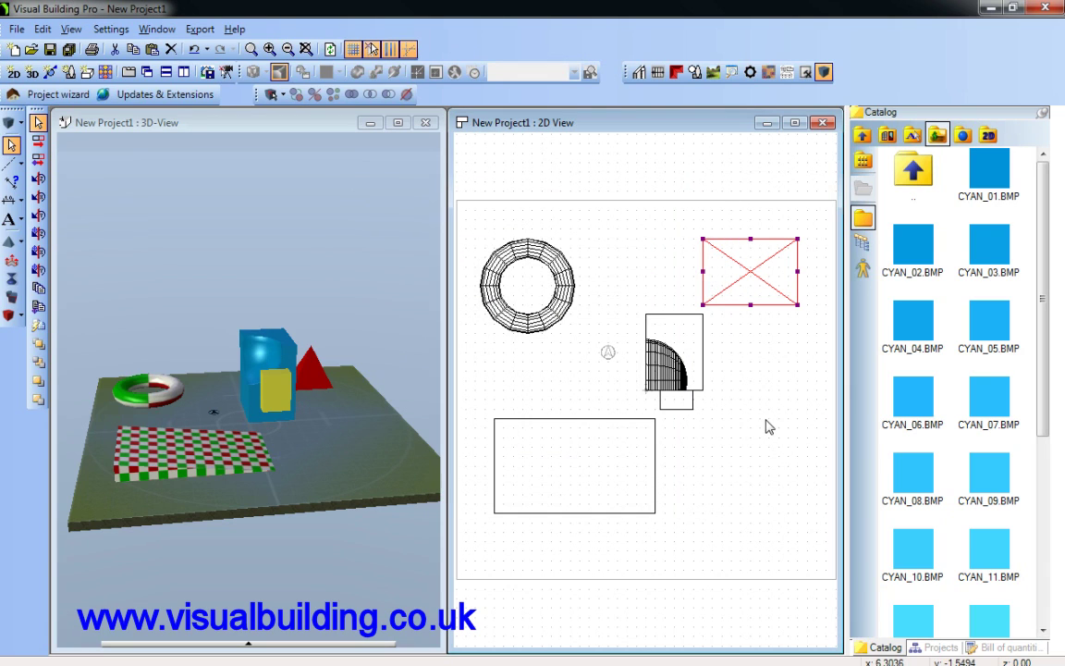
left_click(374, 364)
- Texture the pyramid with a bitmap from the DarkBrown folder
left_click_drag(374, 363, 282, 358)
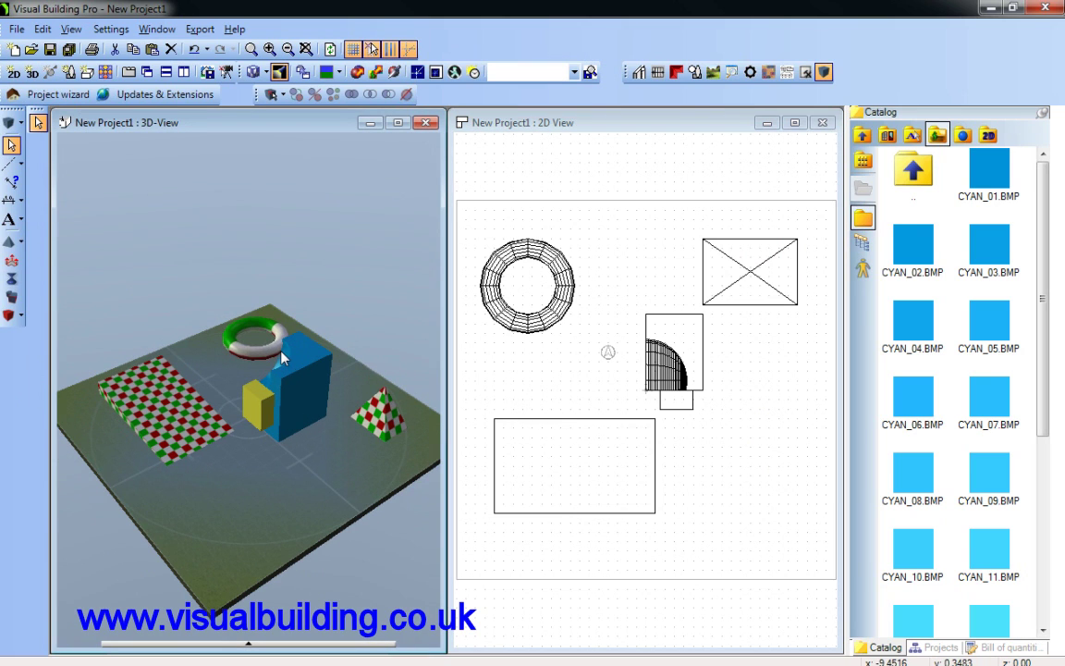
left_click(863, 135)
double_click(905, 480)
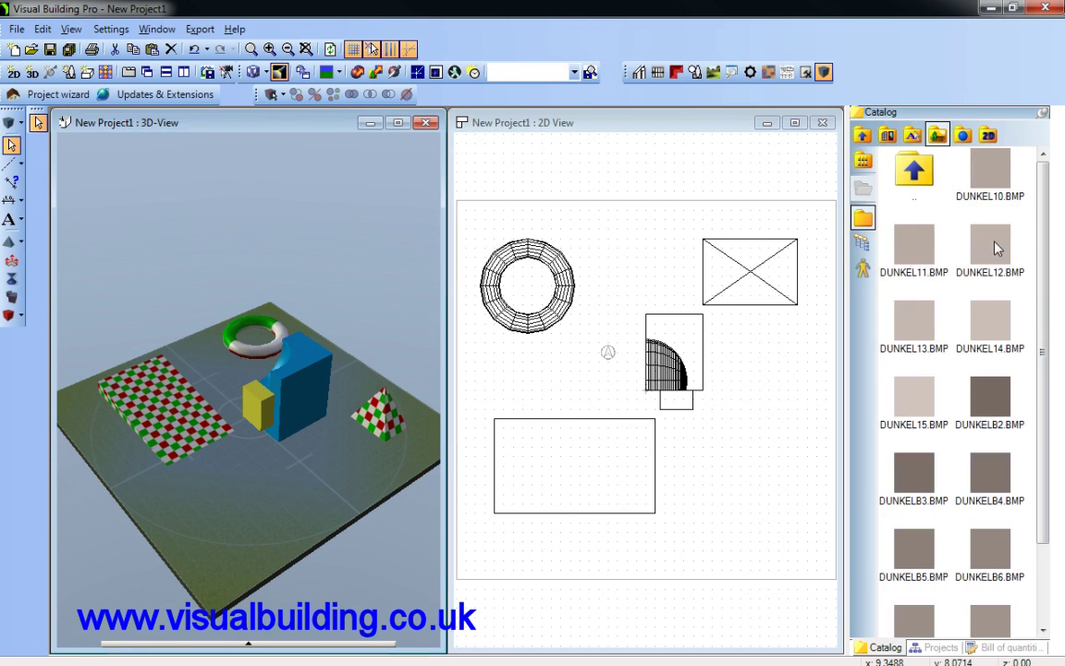
left_click_drag(991, 245, 391, 423)
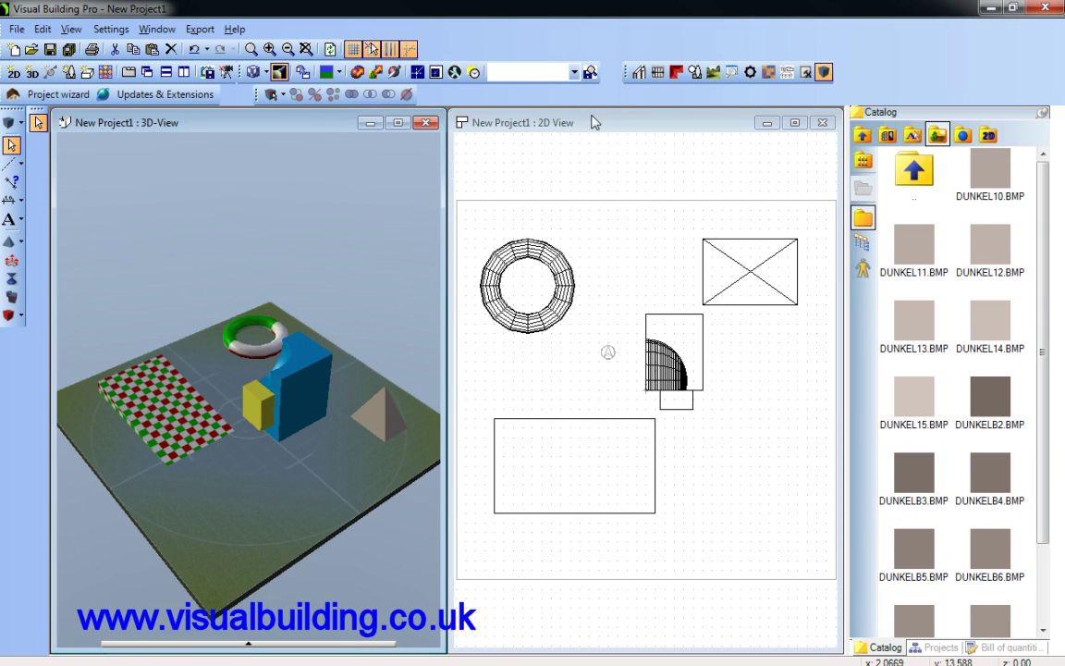
- Texture the wedge with a pale bitmap from the MarsGreen folder
left_click(866, 136)
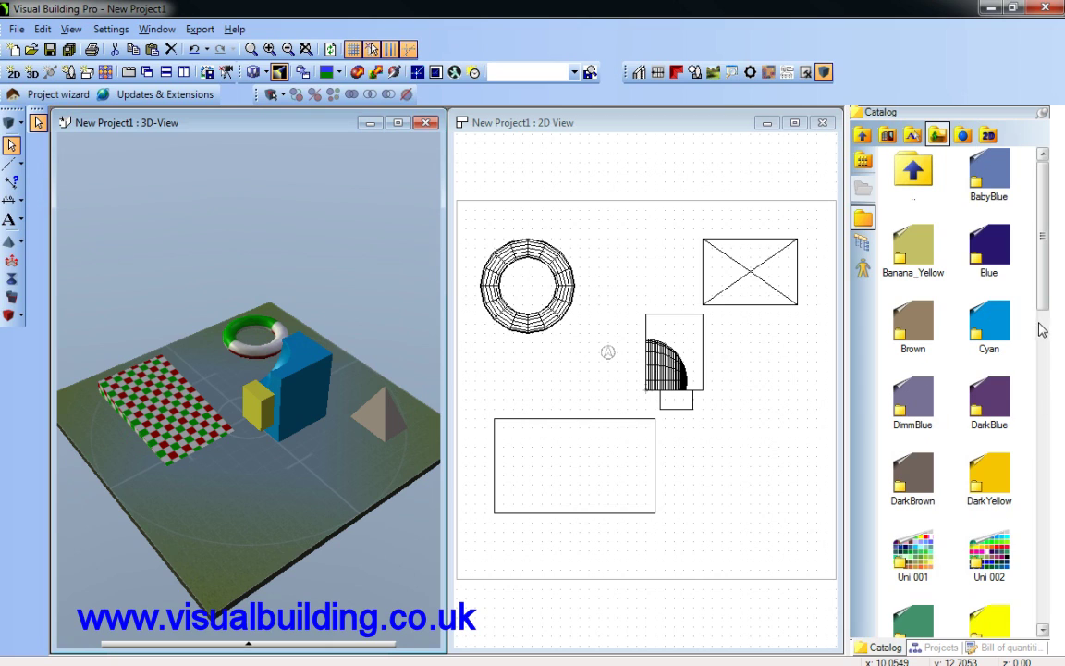
left_click(1042, 398)
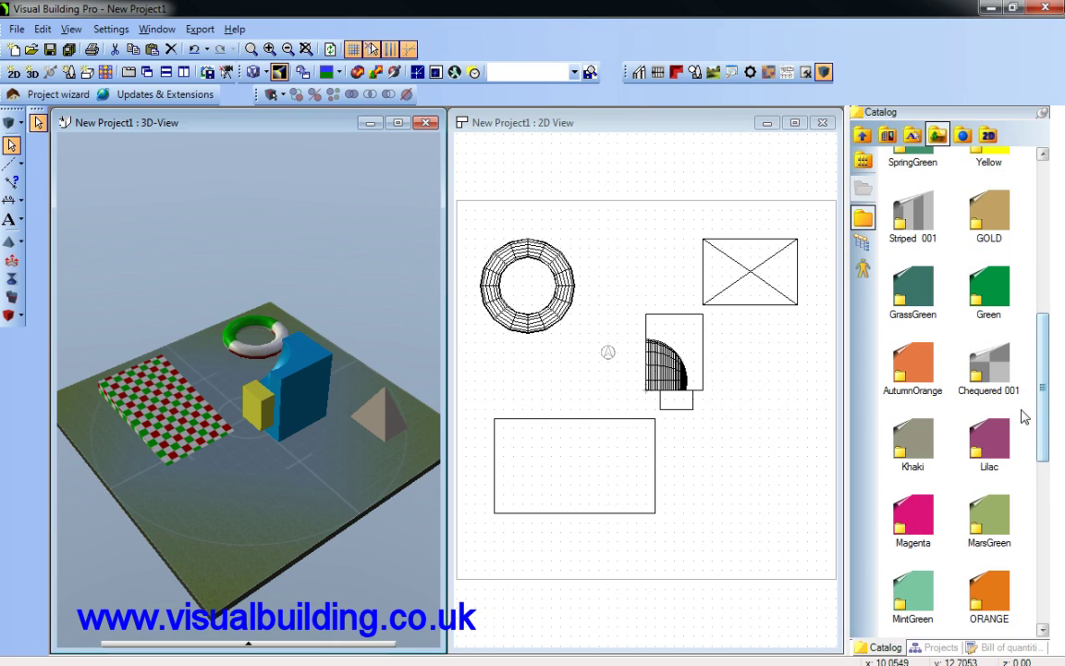
double_click(990, 503)
left_click_drag(984, 344, 154, 422)
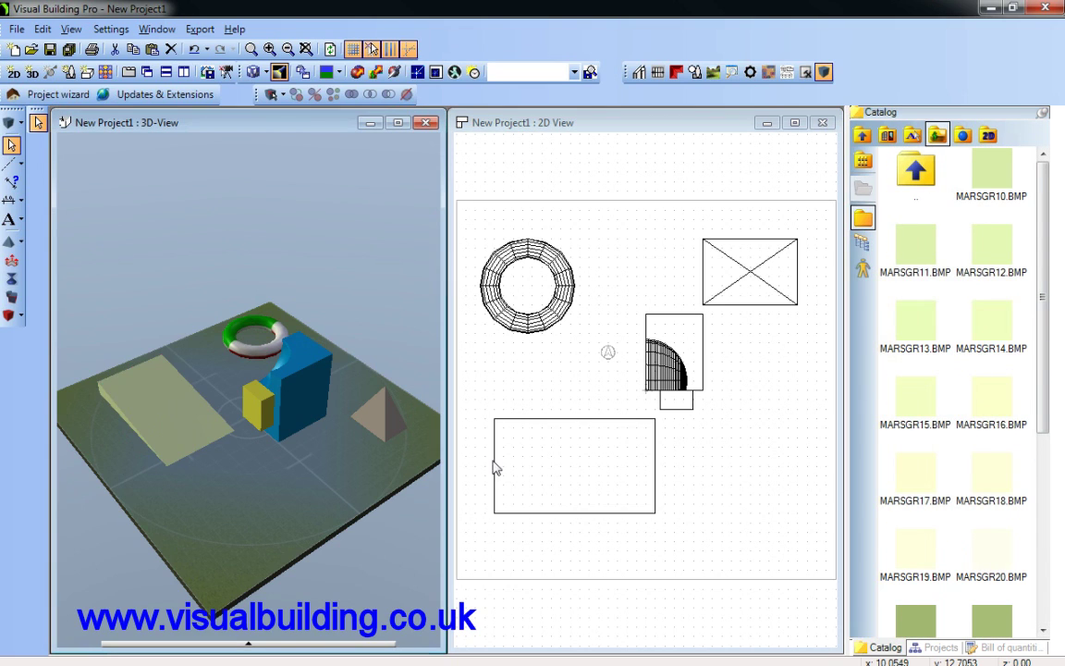
- Texture the torus with a green bitmap from the SpringGreen folder
double_click(913, 171)
left_click(914, 236)
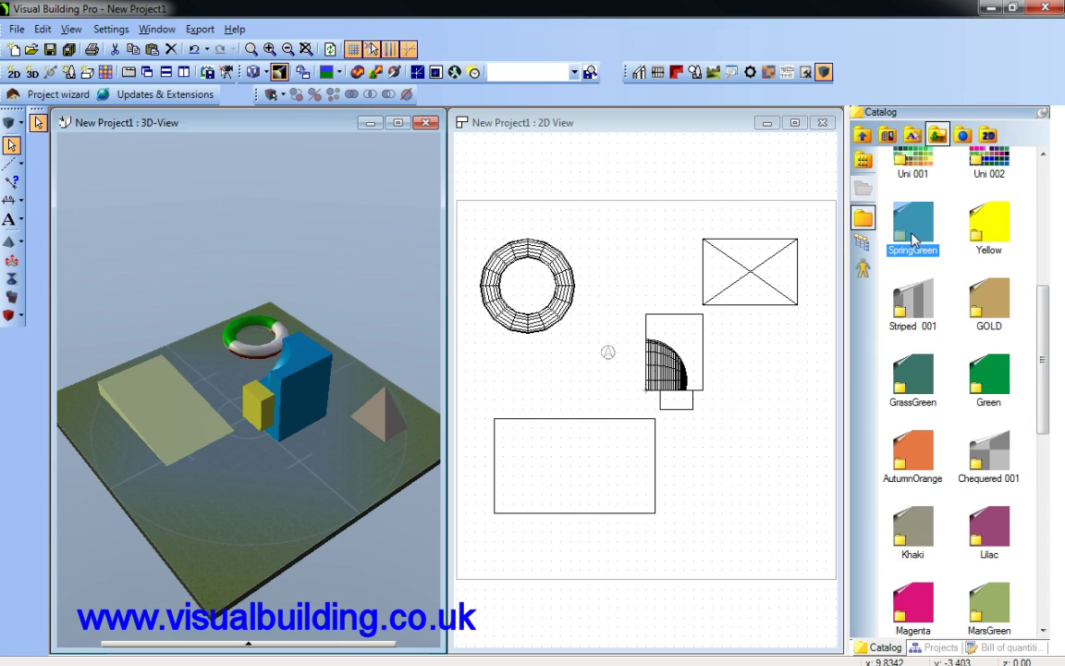
double_click(914, 236)
left_click_drag(989, 632, 258, 421)
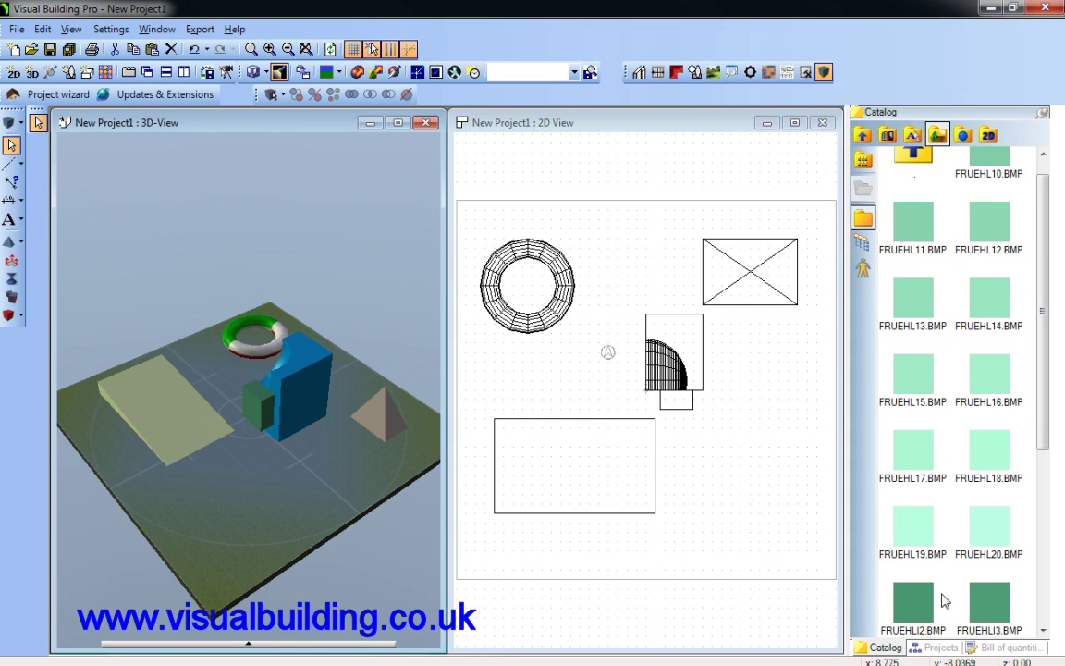
left_click_drag(920, 601, 247, 356)
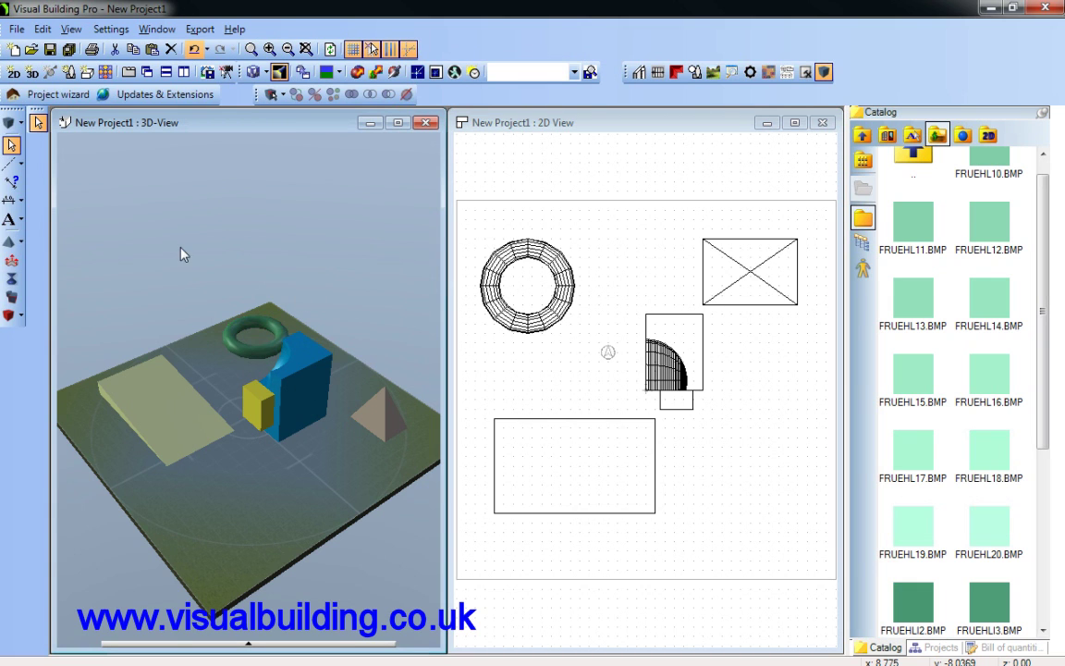
left_click_drag(171, 254, 361, 251)
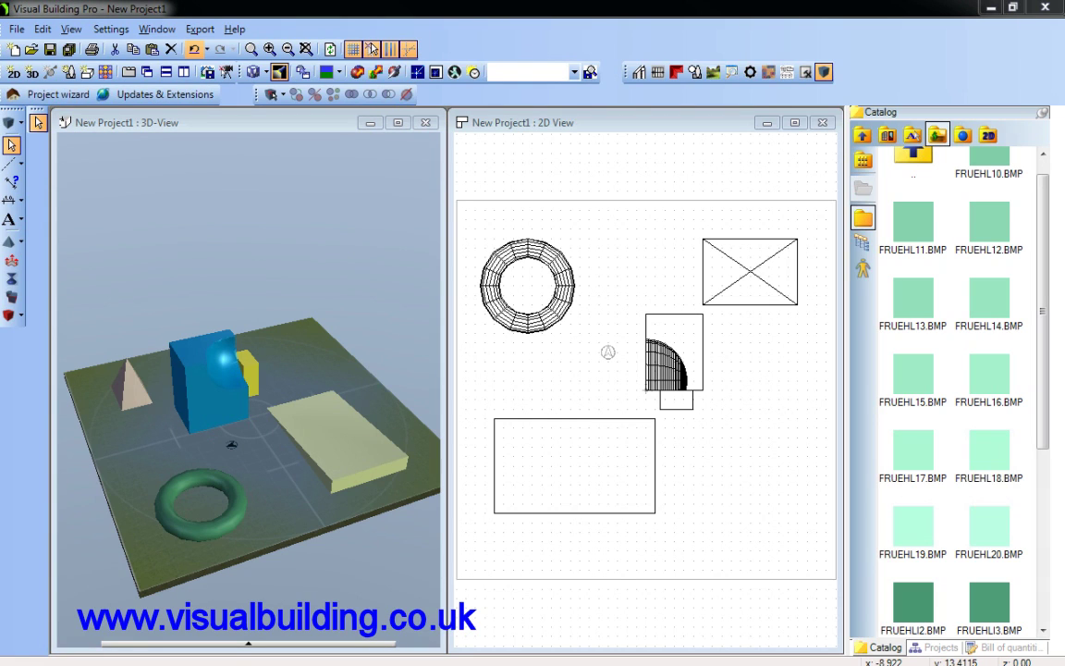
key("F1")
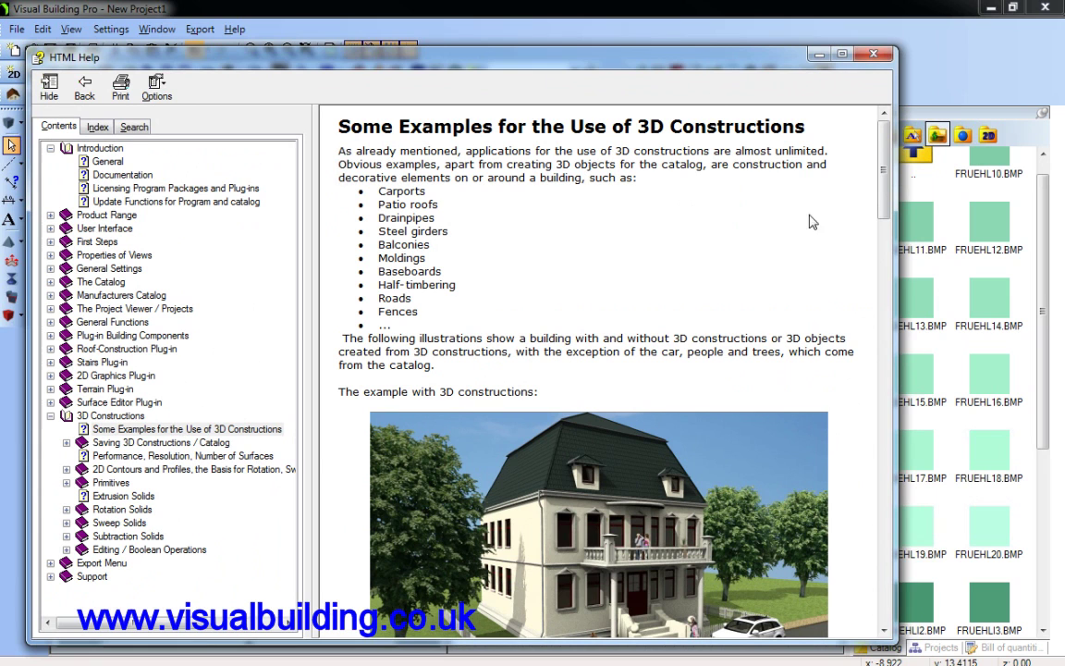
left_click_drag(884, 166, 532, 141)
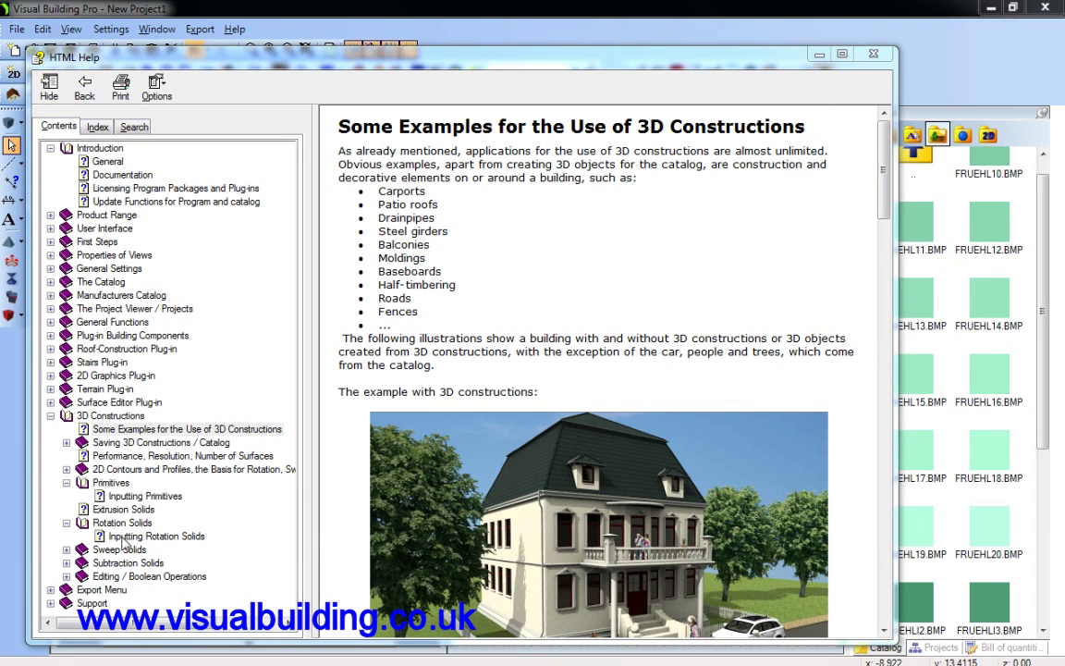
left_click(65, 551)
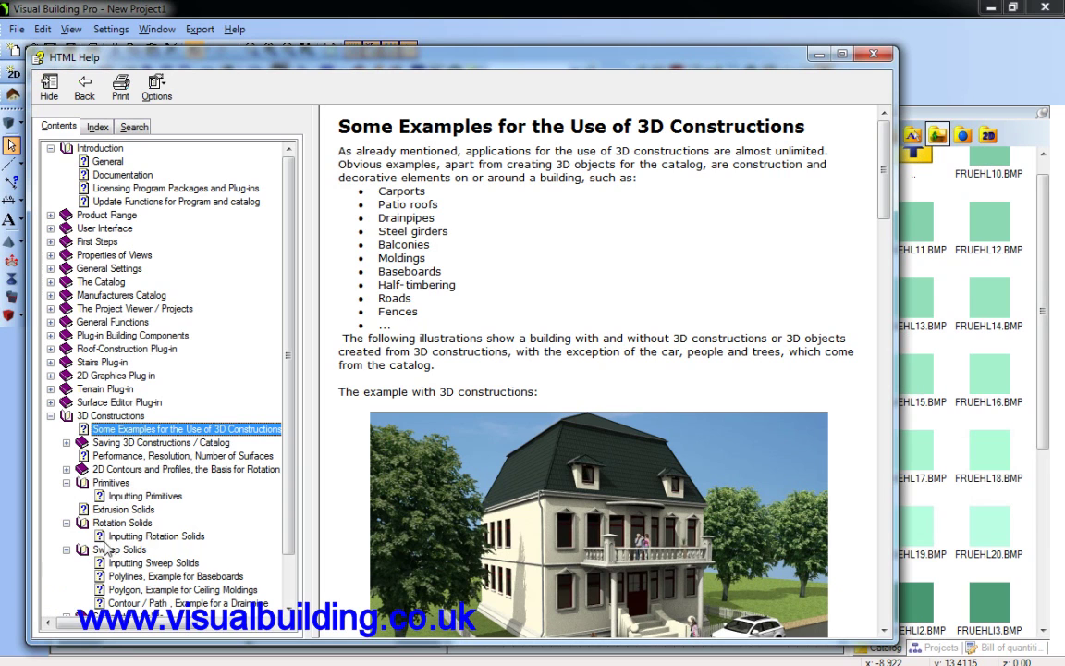
left_click(144, 563)
scroll(283, 495, "down", 2)
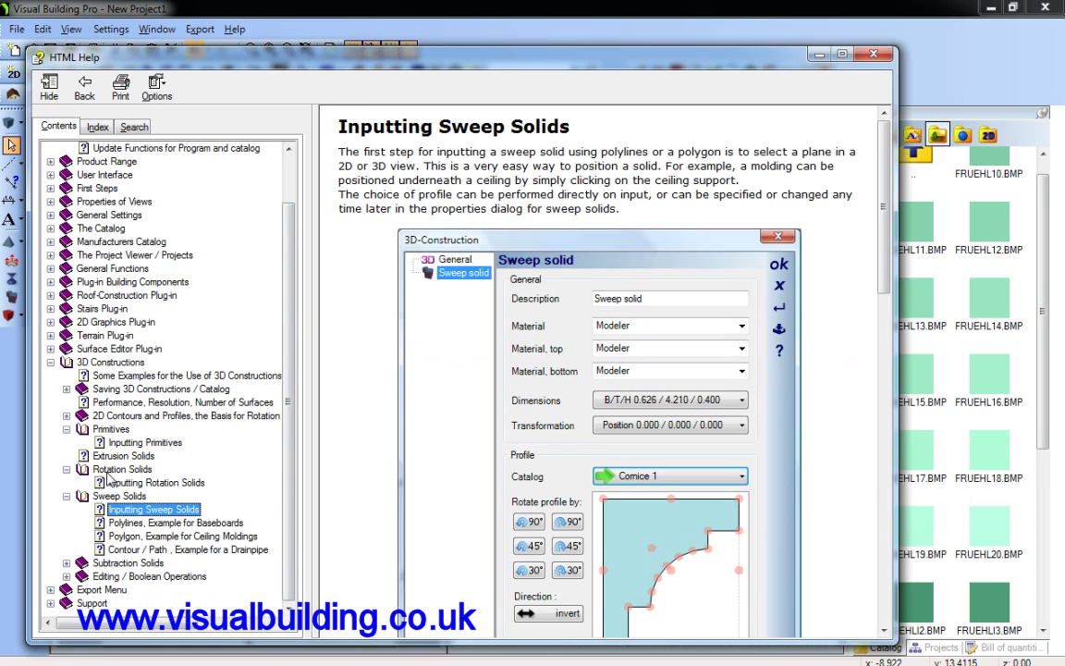
left_click(120, 470)
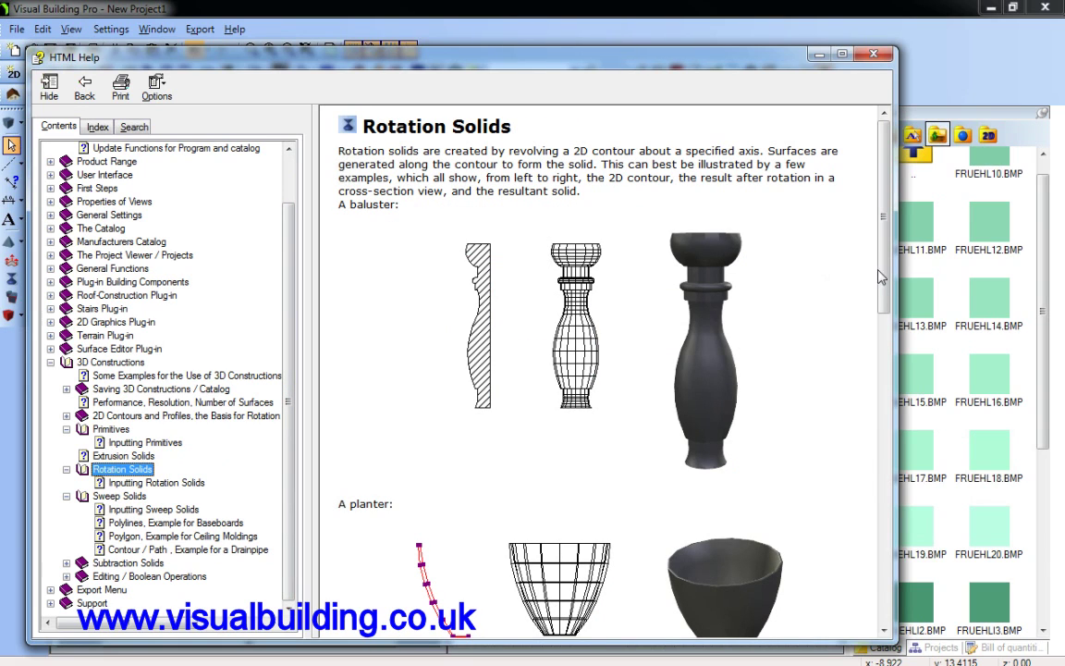
scroll(791, 248, "down", 3)
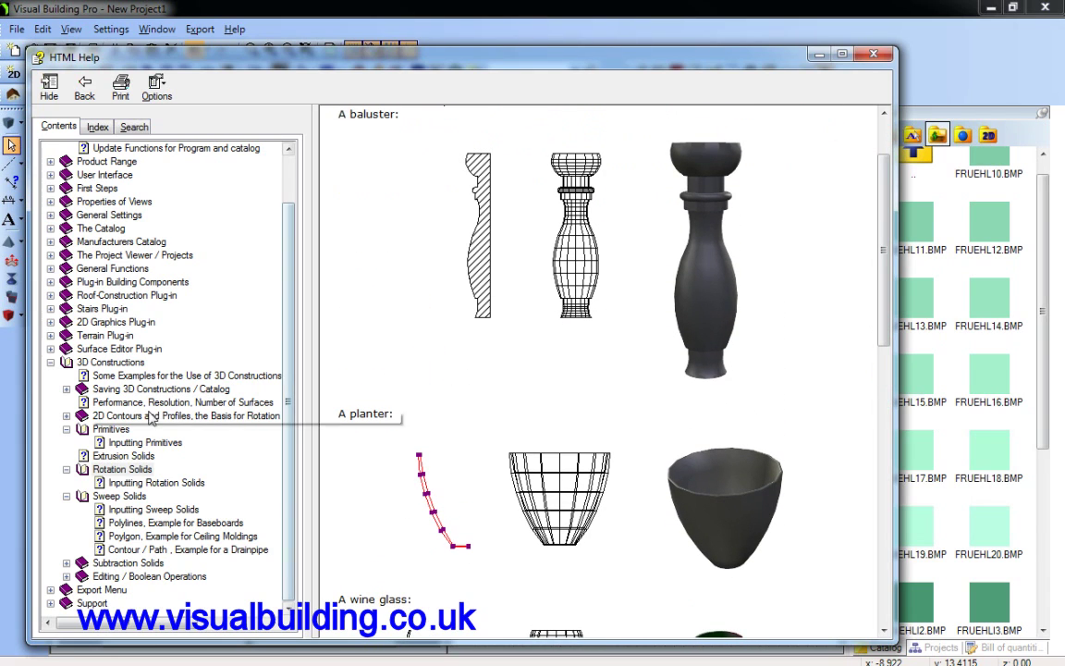
left_click(116, 458)
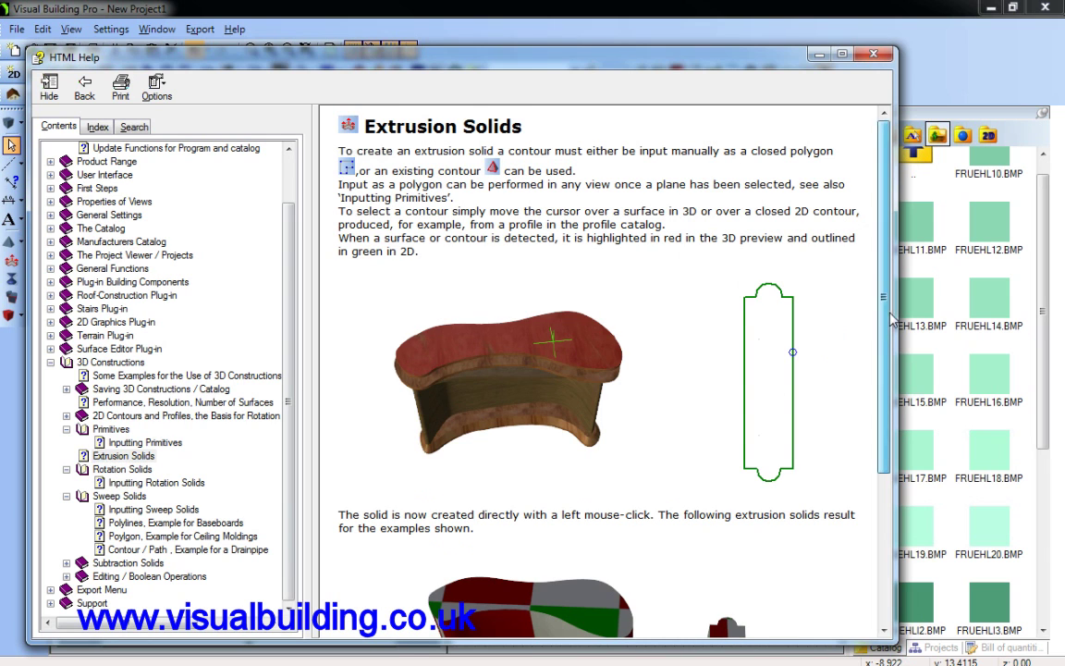
scroll(872, 319, "down", 6)
scroll(714, 354, "up", 5)
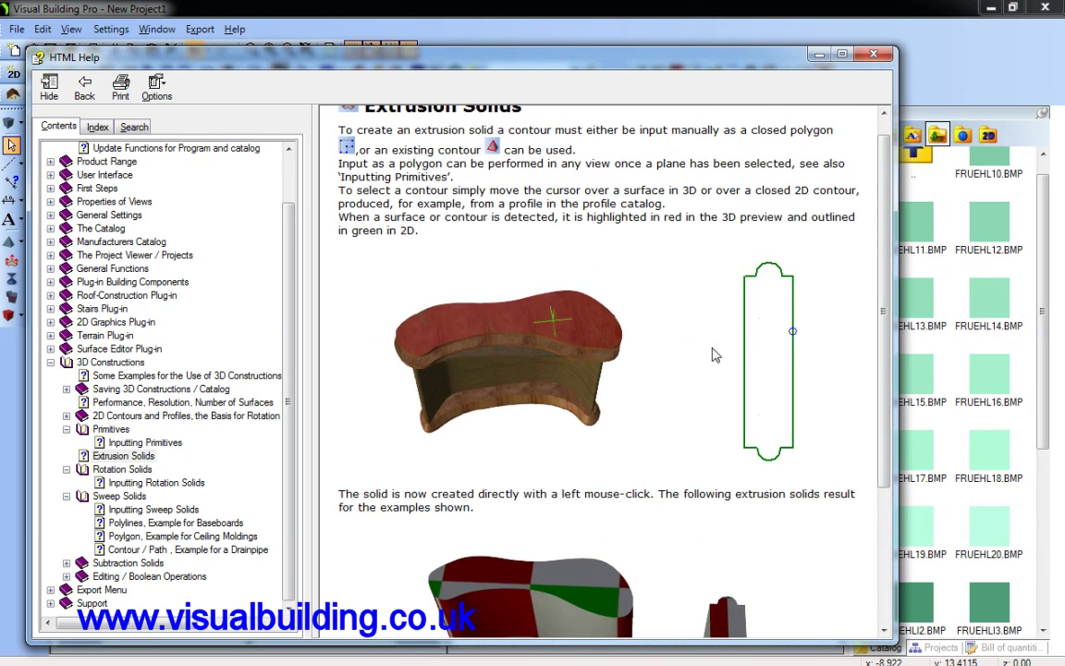
left_click(169, 404)
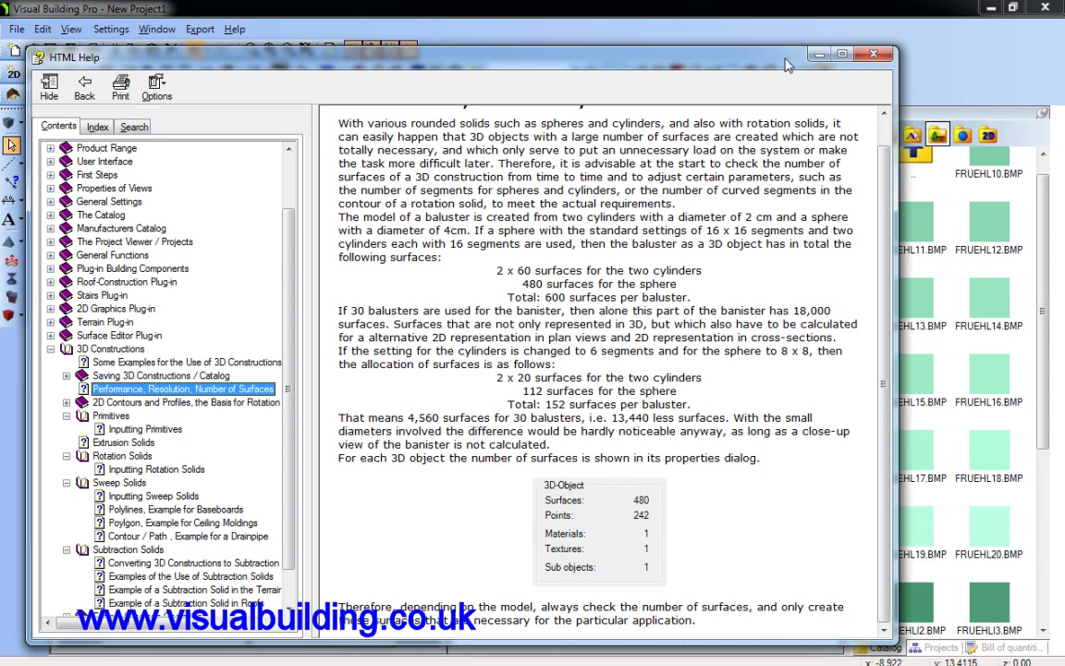
left_click(873, 54)
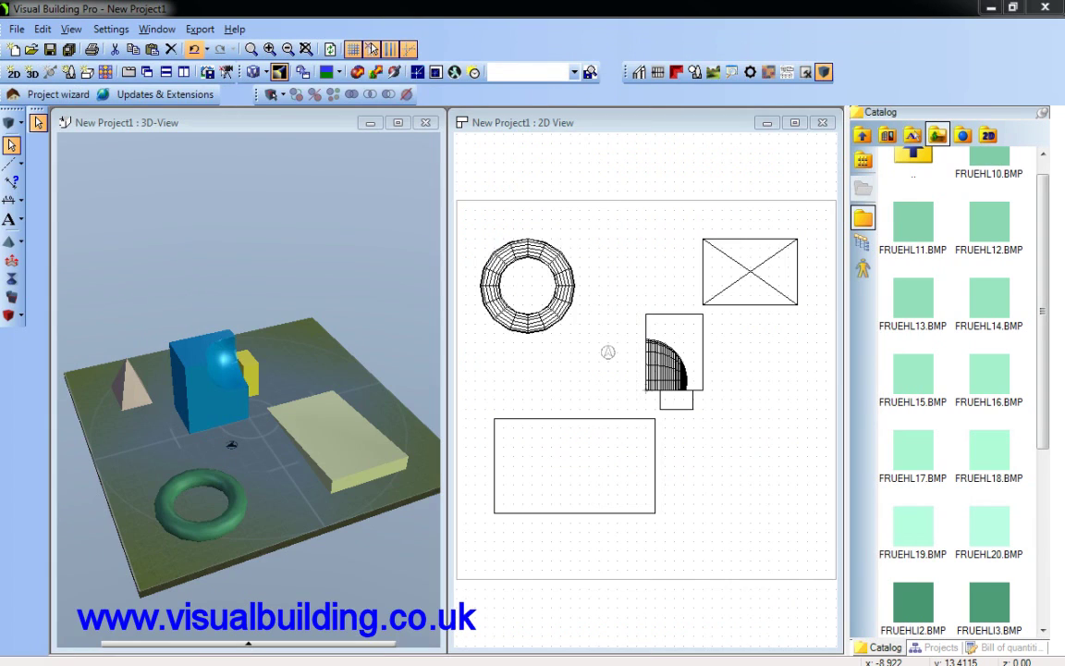